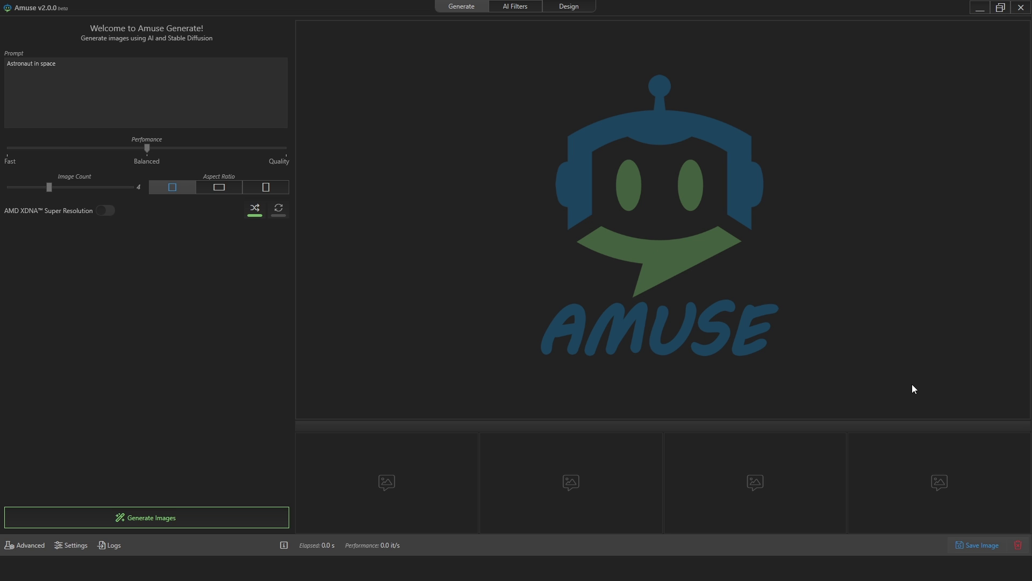
# Switch to Advanced mode and open the Model Manager listing all 54 models
pyautogui.click(18, 550)
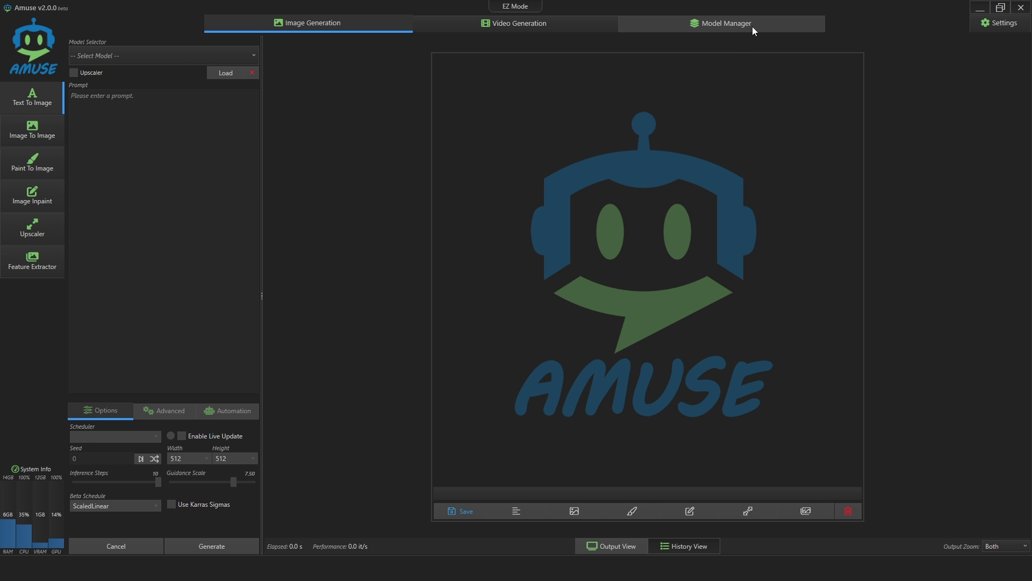
pyautogui.click(753, 27)
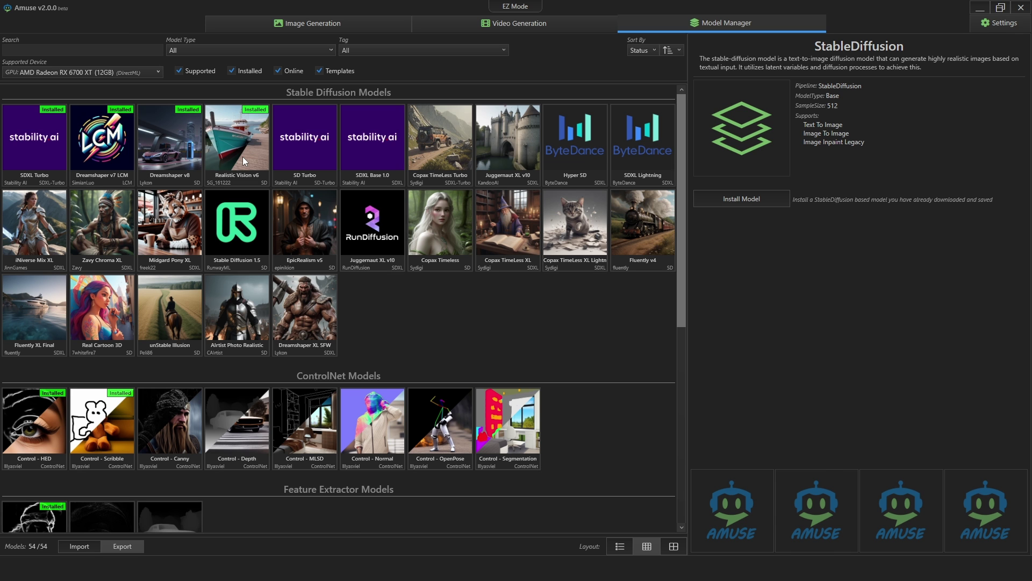
# Show SDXL Turbo's details: StableDiffusionXL pipeline, 512 sample size, F16 precision, 11.2GB
pyautogui.click(34, 139)
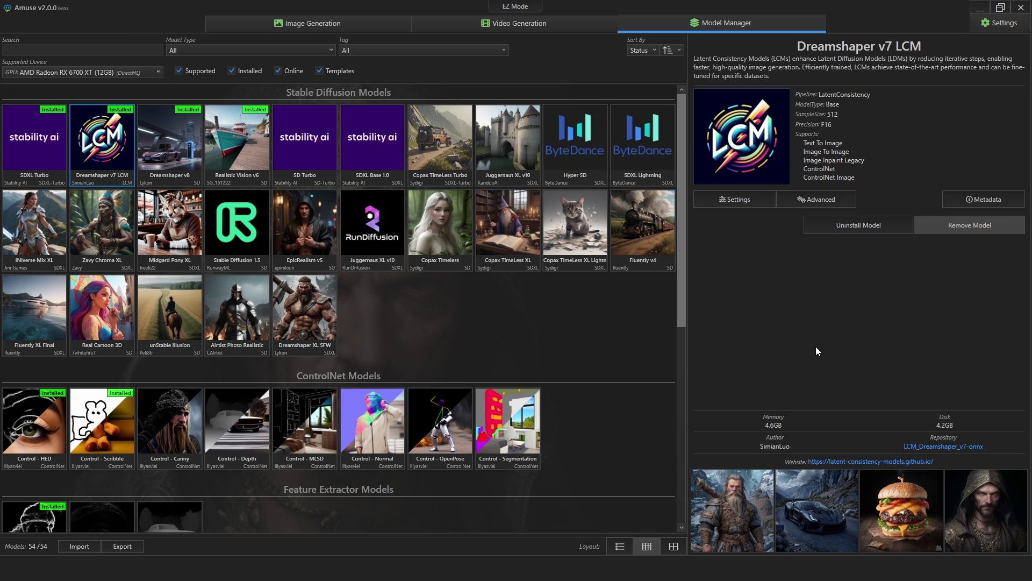
pyautogui.scroll(-3, 592, 377)
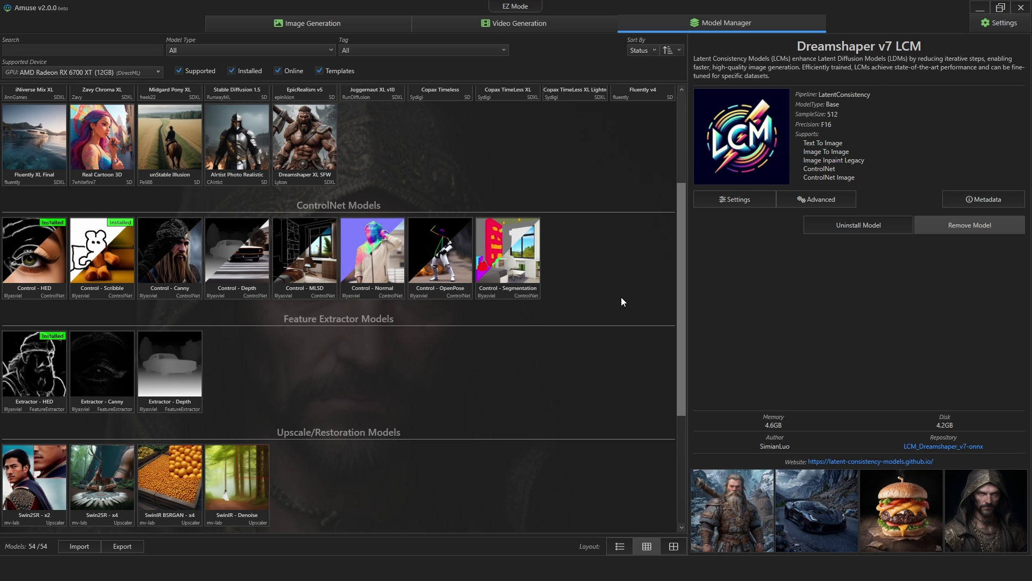
pyautogui.press('Home')
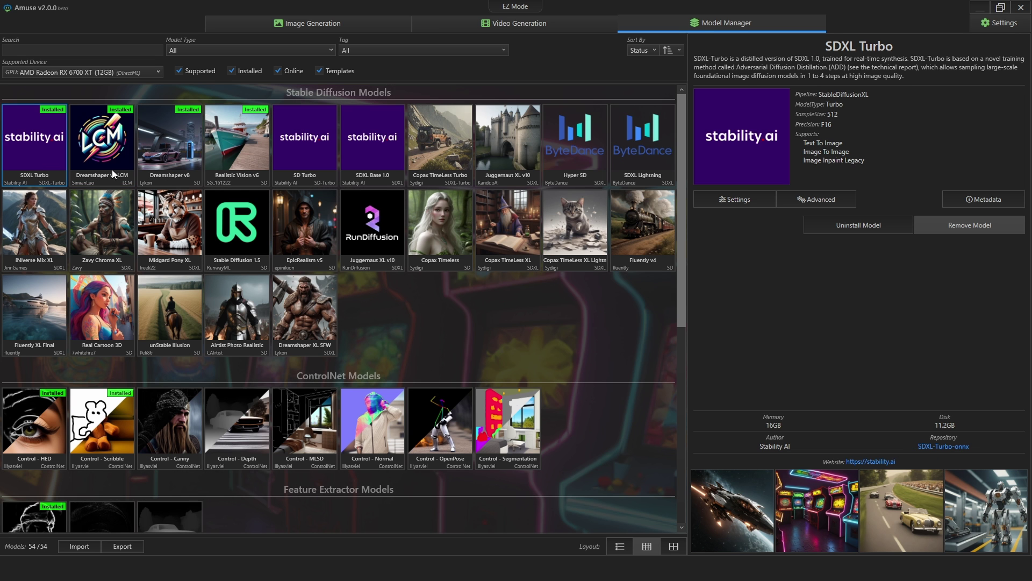
# Inspect SDXL Turbo's memory modes and full model configuration, closing both without saving
pyautogui.click(746, 204)
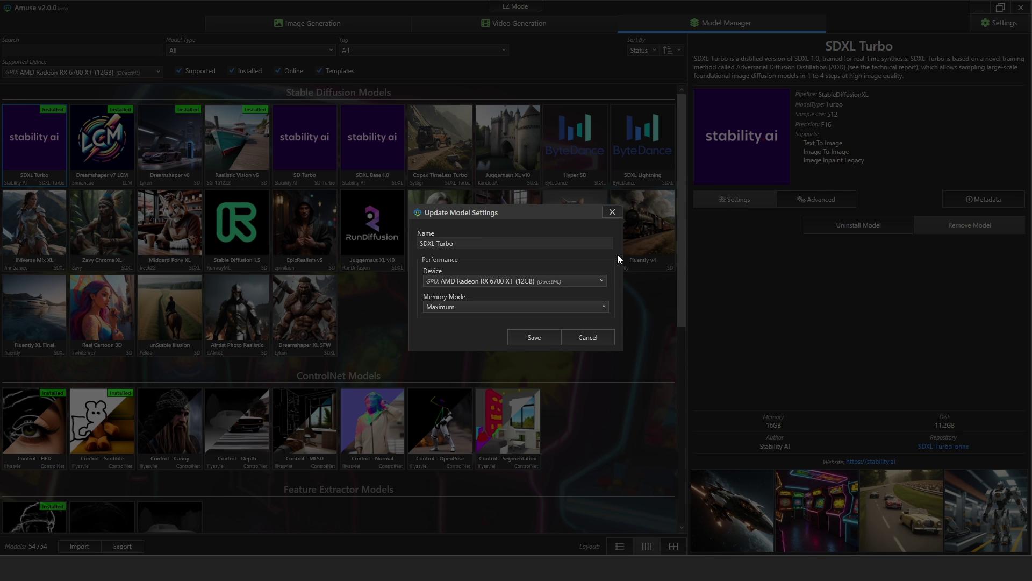
pyautogui.click(605, 310)
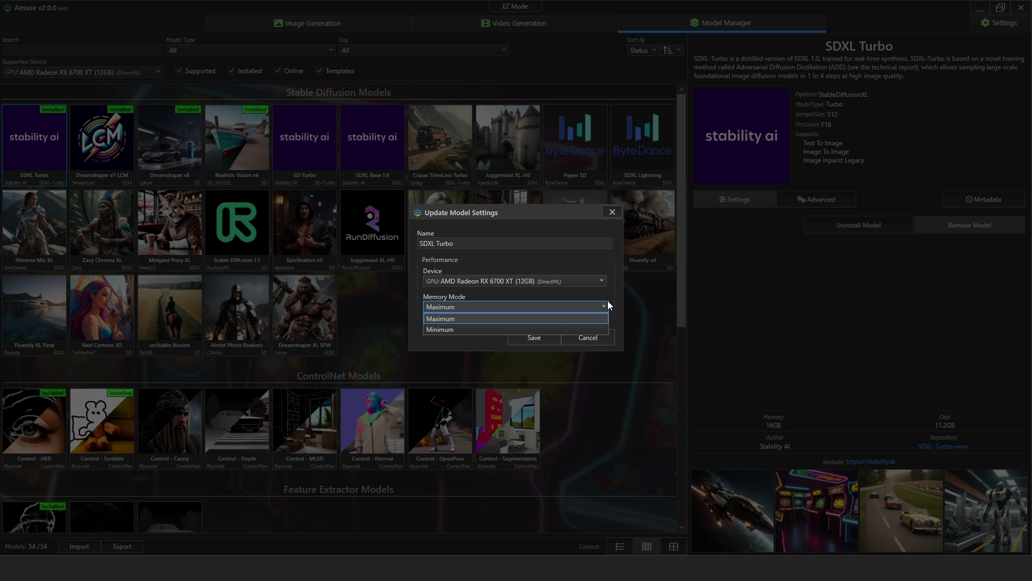
pyautogui.click(618, 217)
pyautogui.click(801, 201)
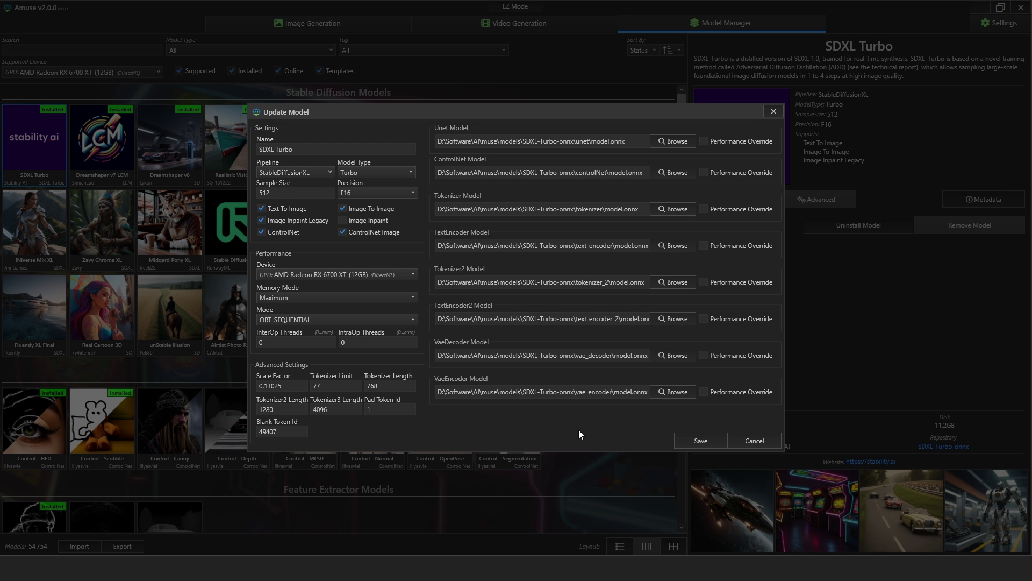
pyautogui.click(745, 437)
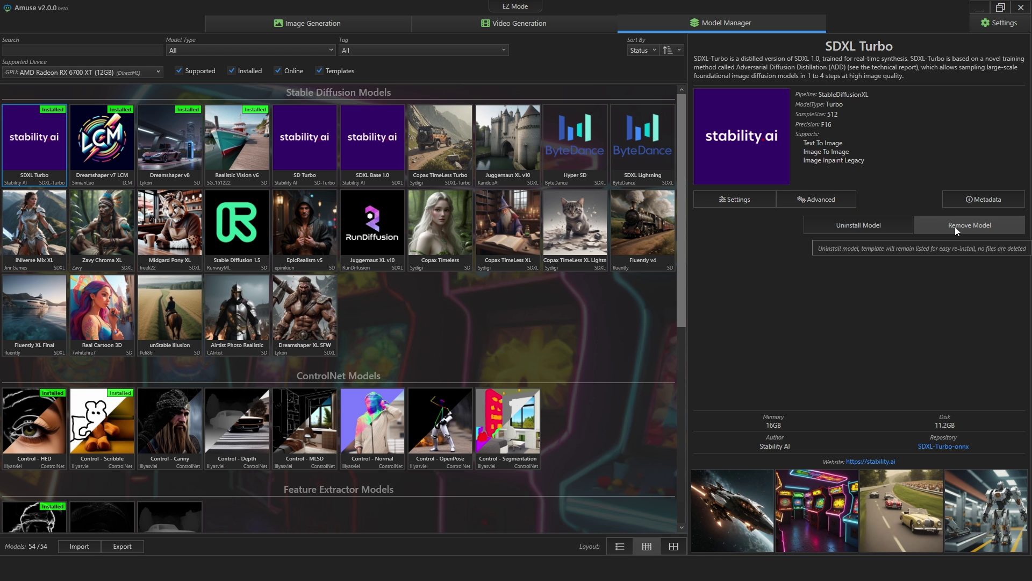
# Return to the simple EZ Mode Generate screen with the Astronaut in space prompt
pyautogui.click(1001, 23)
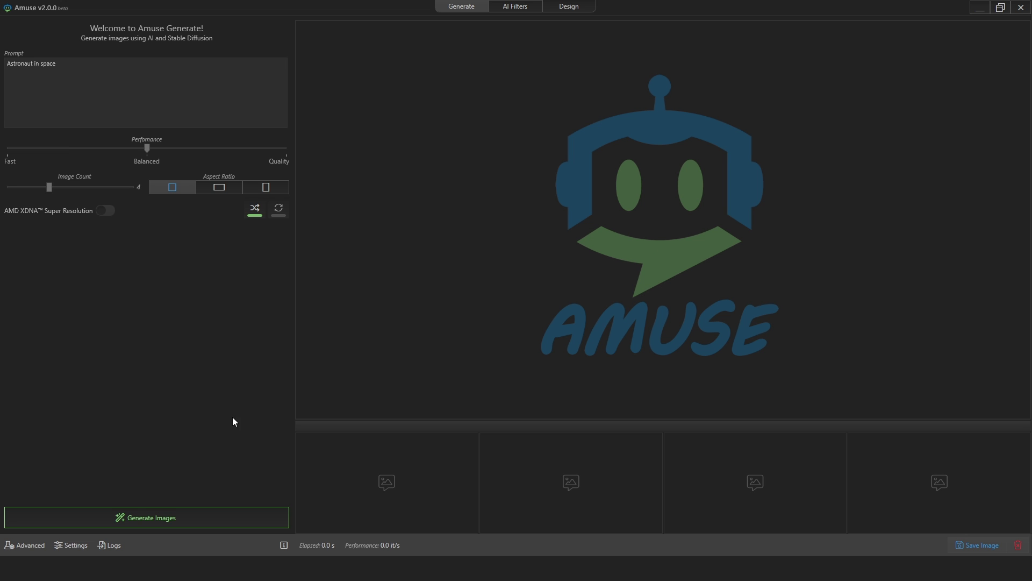
pyautogui.click(47, 70)
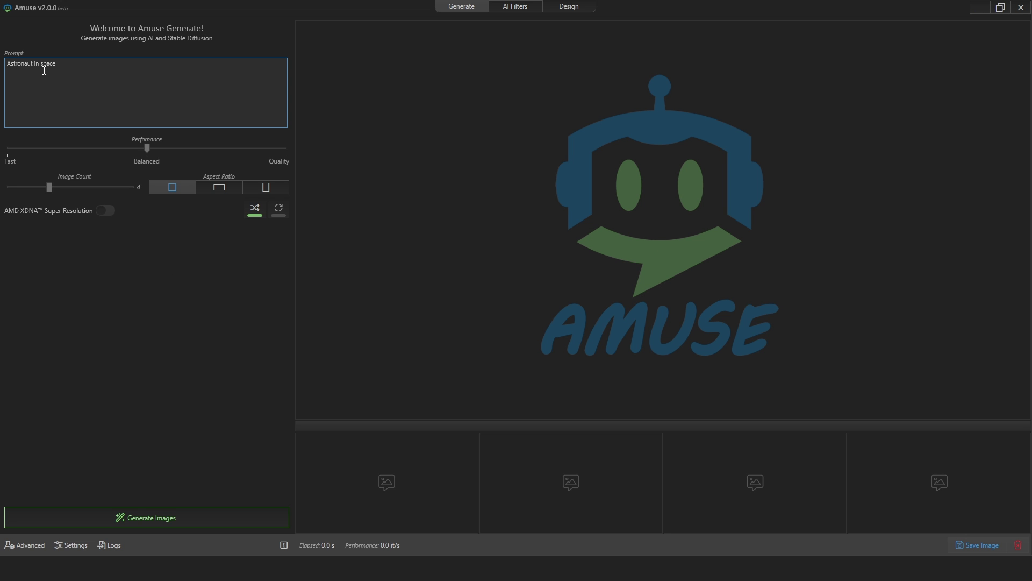
pyautogui.moveTo(65, 66); pyautogui.dragTo(7, 64)
pyautogui.click(77, 67)
# Generate four Astronaut in space images, then place the cursor in the prompt
pyautogui.click(180, 520)
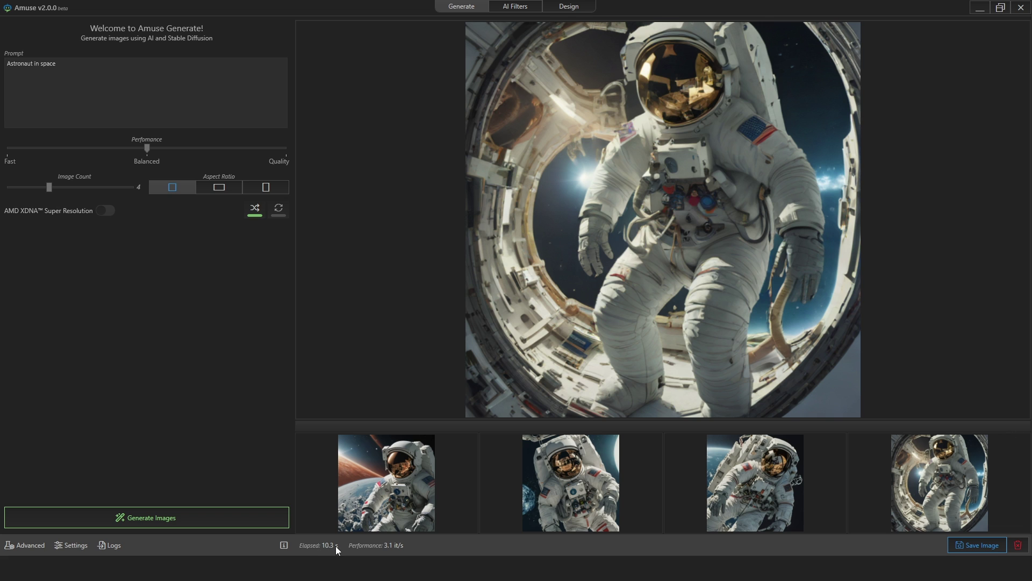
pyautogui.click(158, 101)
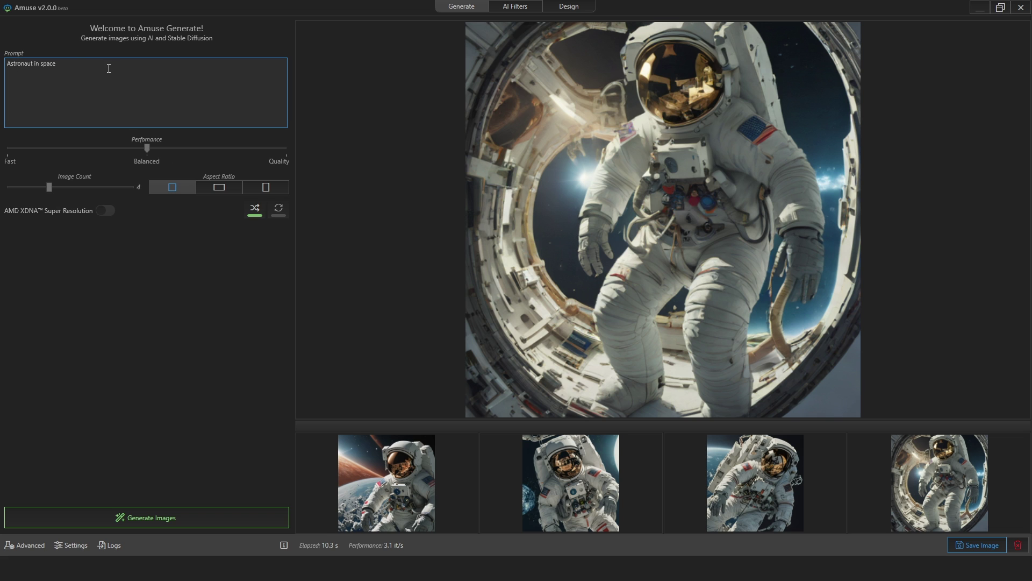
# Replace the prompt with 'Monkey in mars driving a cybertruck' and generate four images
pyautogui.doubleClick(34, 63)
pyautogui.hotkey('ctrl', 'a')
pyautogui.write('Monkey in mars driving a cybertruck')
pyautogui.click(169, 523)
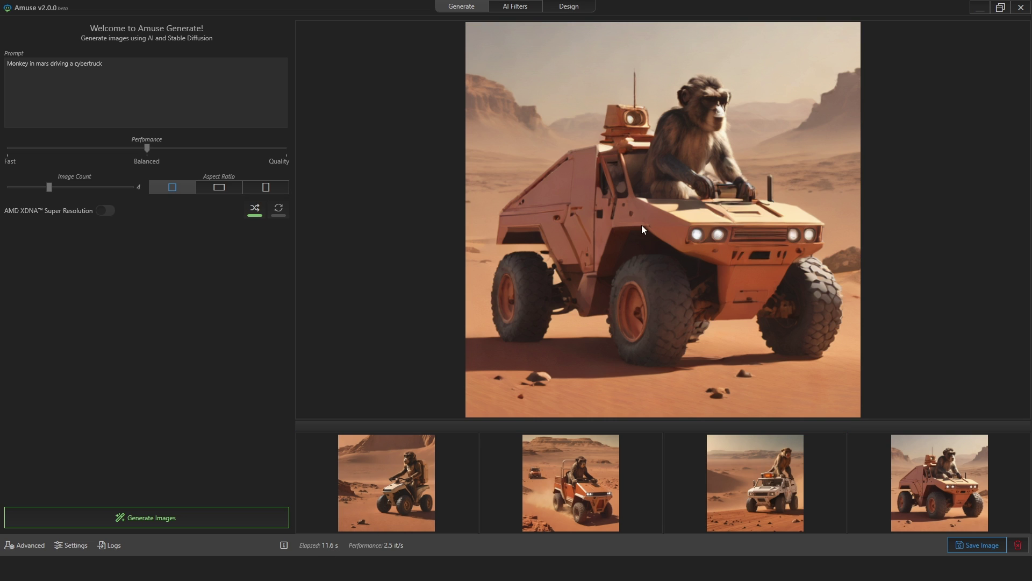
# Preview each of the four generated Mars monkey images in turn
pyautogui.click(405, 474)
pyautogui.click(579, 496)
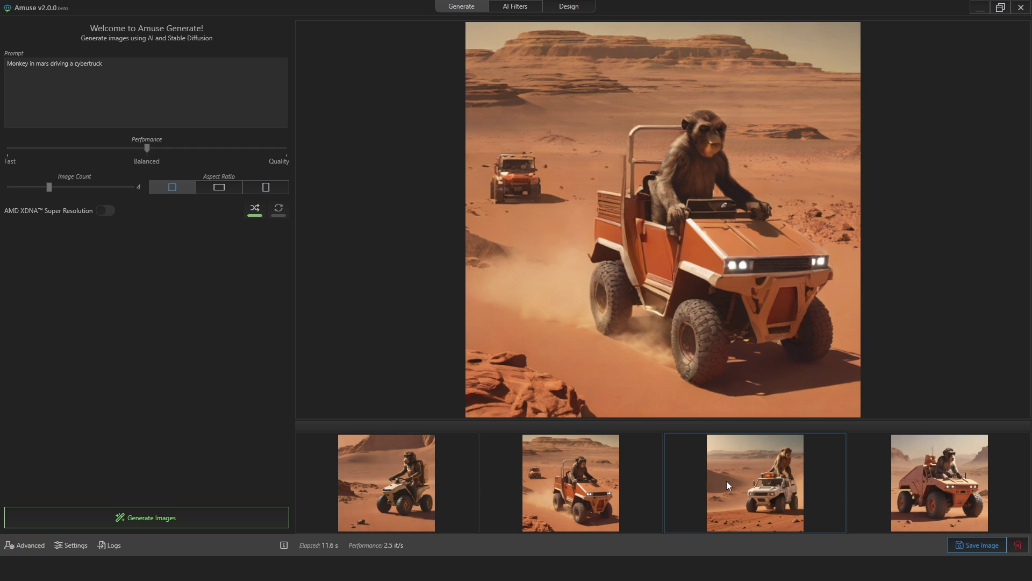
pyautogui.click(683, 476)
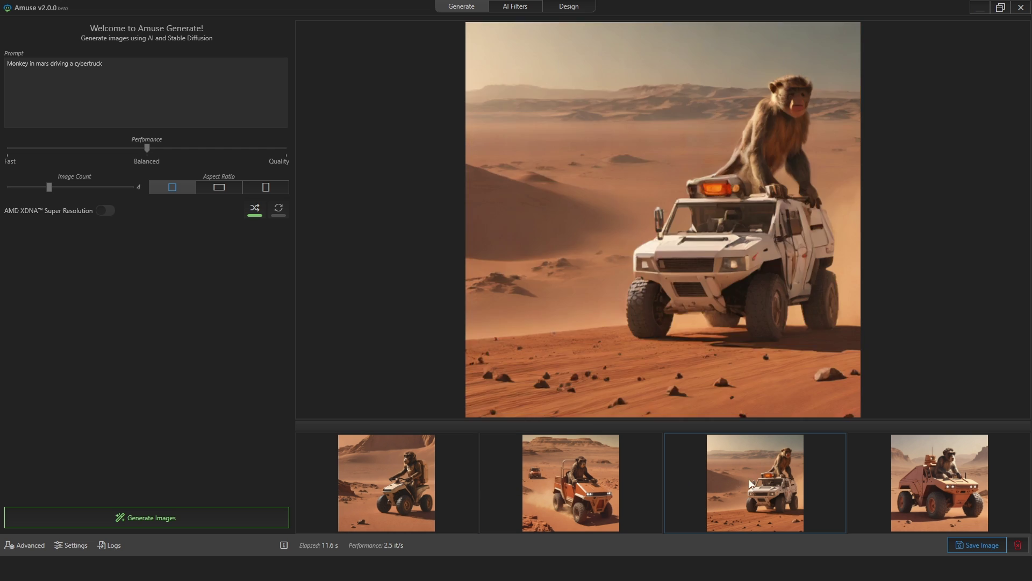
pyautogui.click(933, 501)
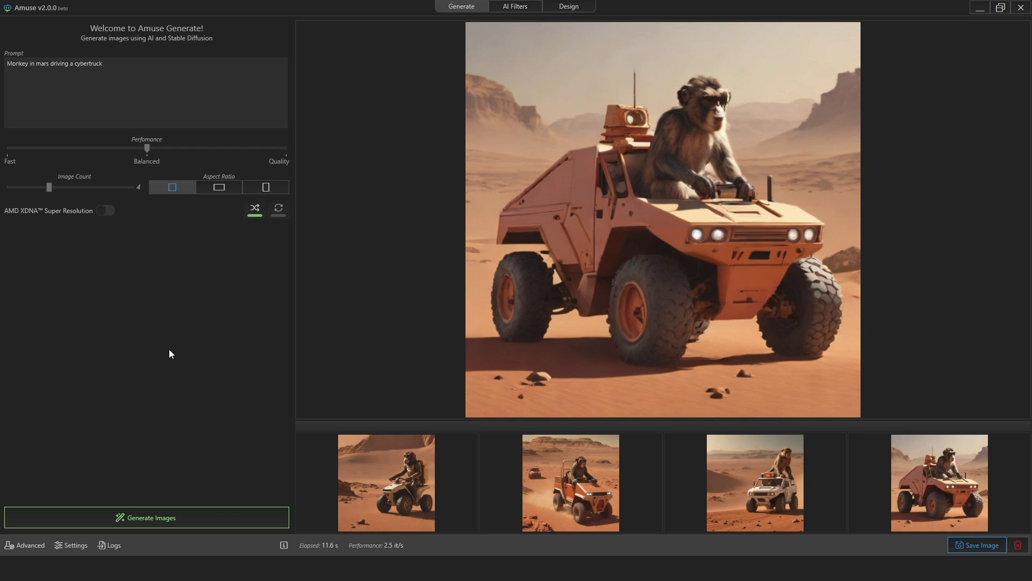
pyautogui.click(111, 64)
# Review the white truck, ATV, orange buggy and orange truck images, then delete all results
pyautogui.press('Left')
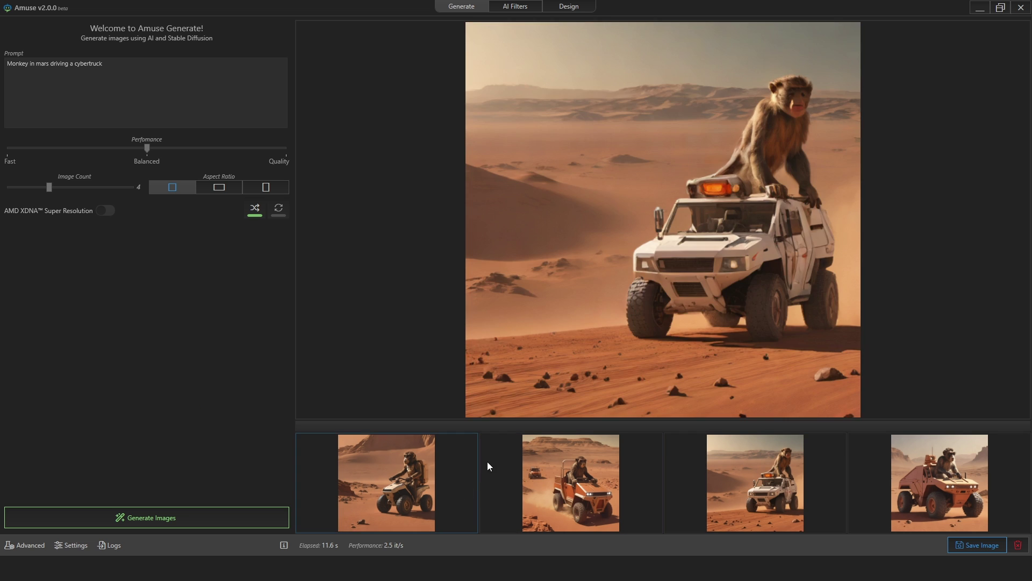
pyautogui.click(422, 465)
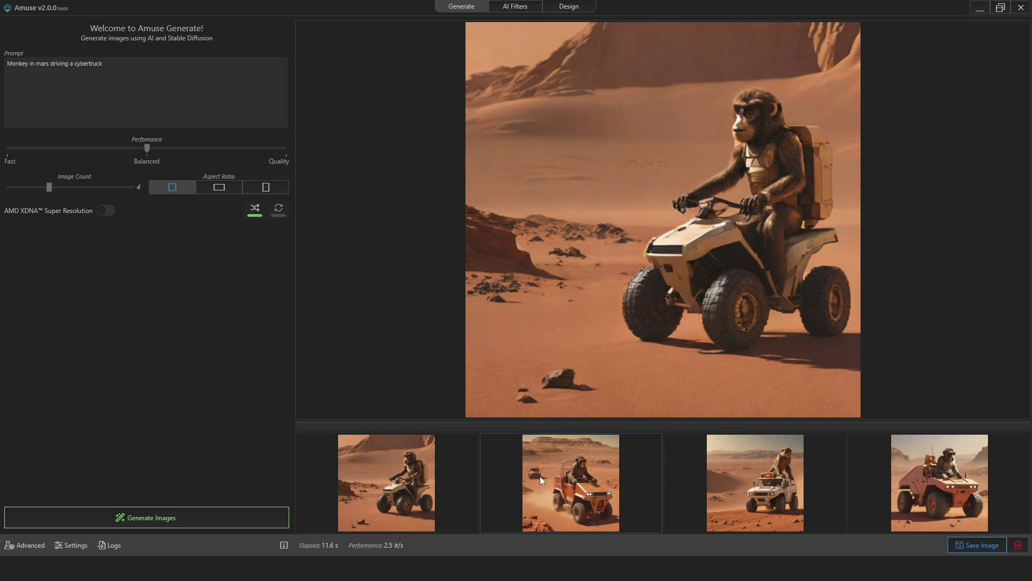
pyautogui.click(624, 488)
pyautogui.click(730, 491)
pyautogui.click(999, 493)
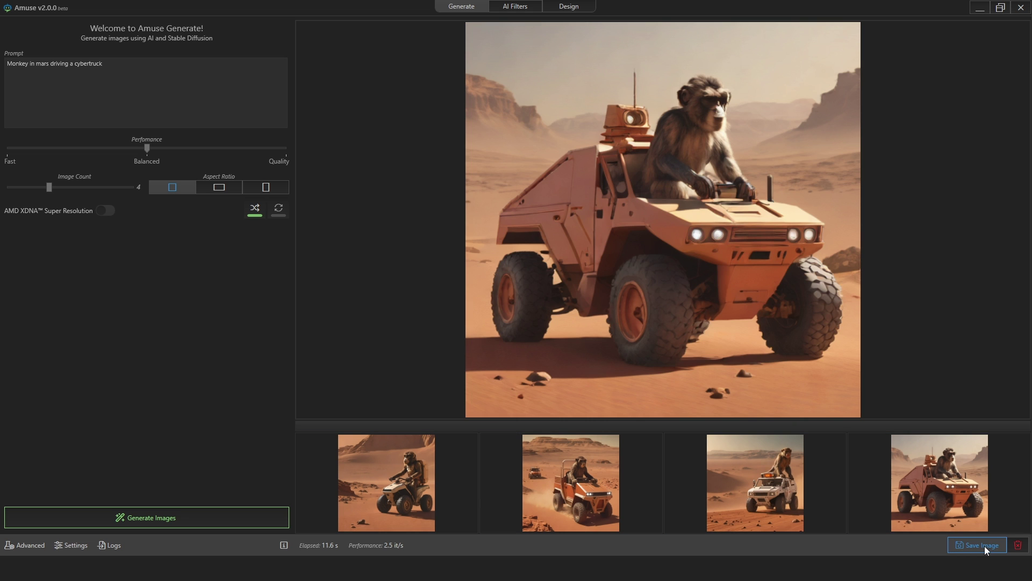
pyautogui.click(1018, 545)
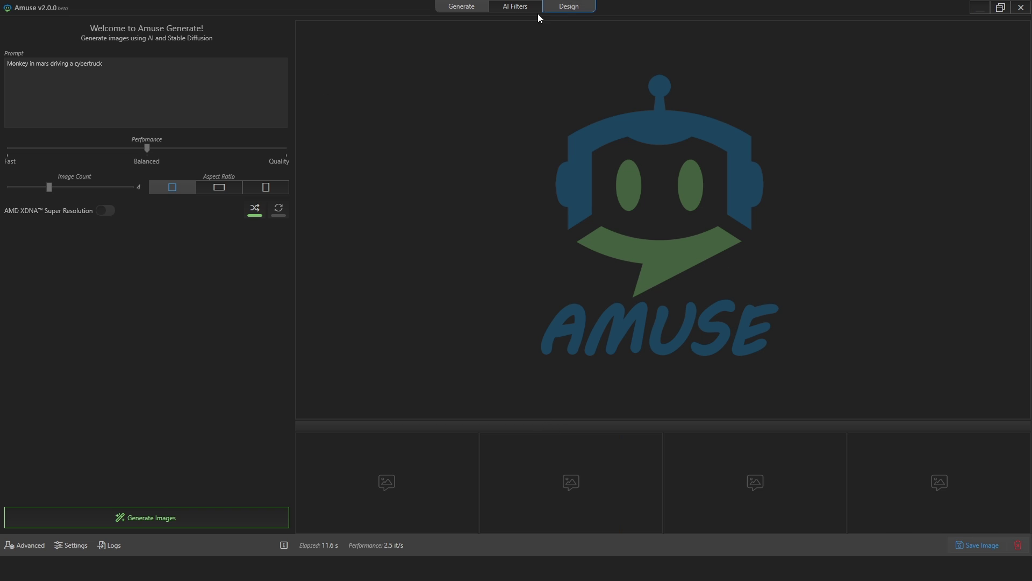
# Open the AI Filters page and place the cursor in its filter prompt
pyautogui.click(516, 6)
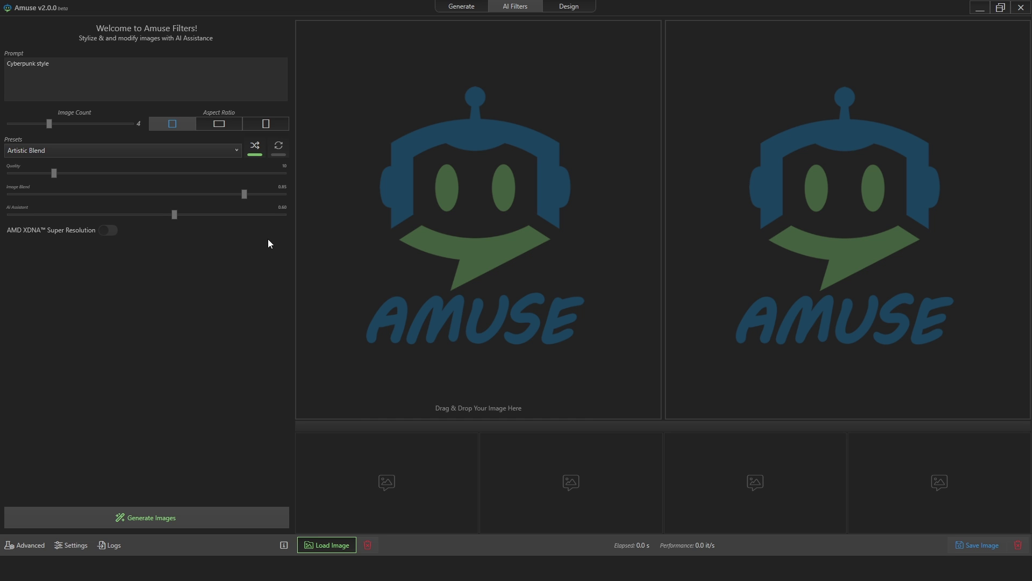
pyautogui.click(41, 70)
# Drop the portrait photo onto the input pane and crop it square as the filter input
pyautogui.moveTo(482, 261); pyautogui.dragTo(582, 333)
pyautogui.moveTo(499, 198); pyautogui.dragTo(499, 198)
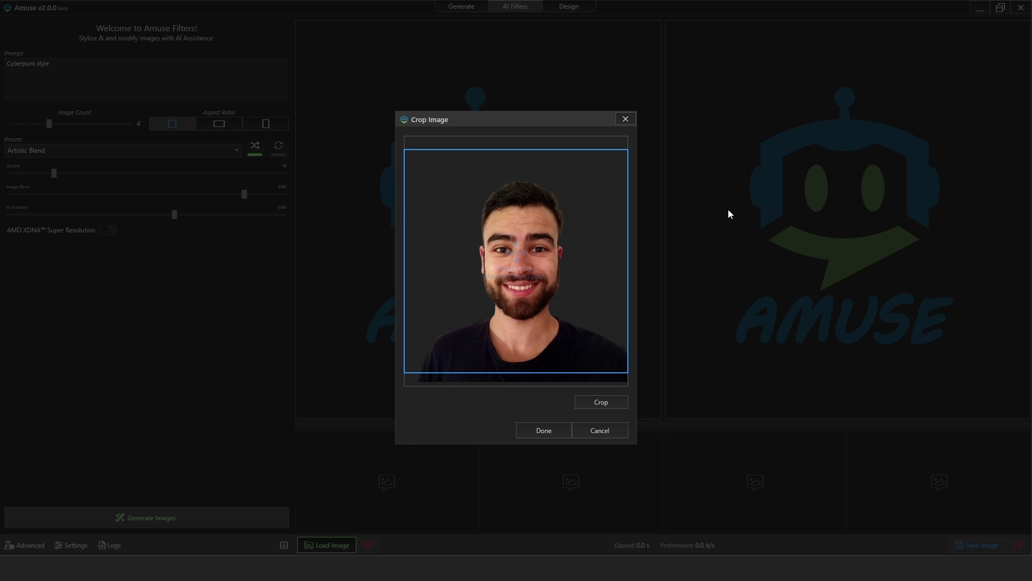
pyautogui.click(610, 403)
pyautogui.click(552, 429)
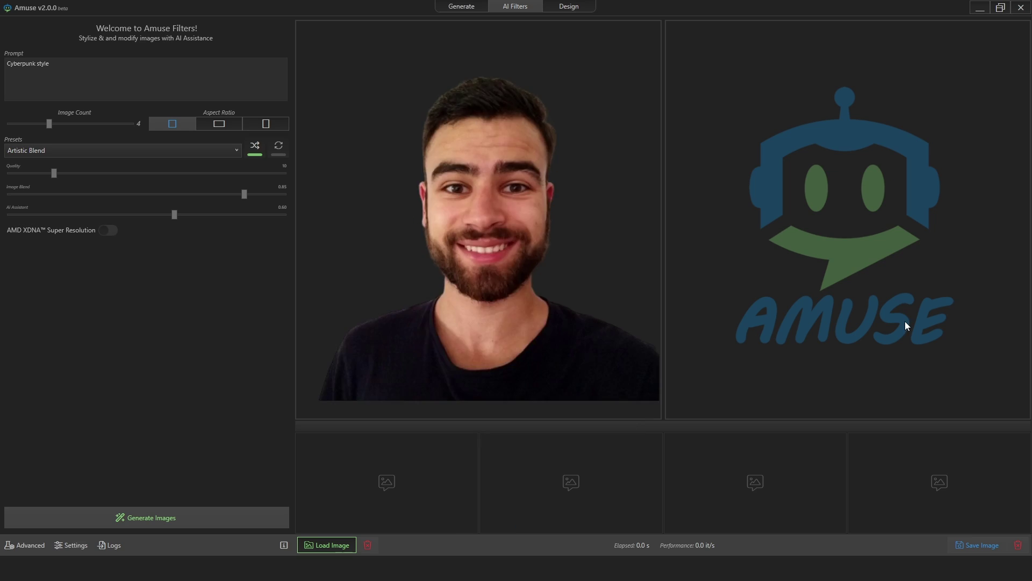
pyautogui.click(56, 67)
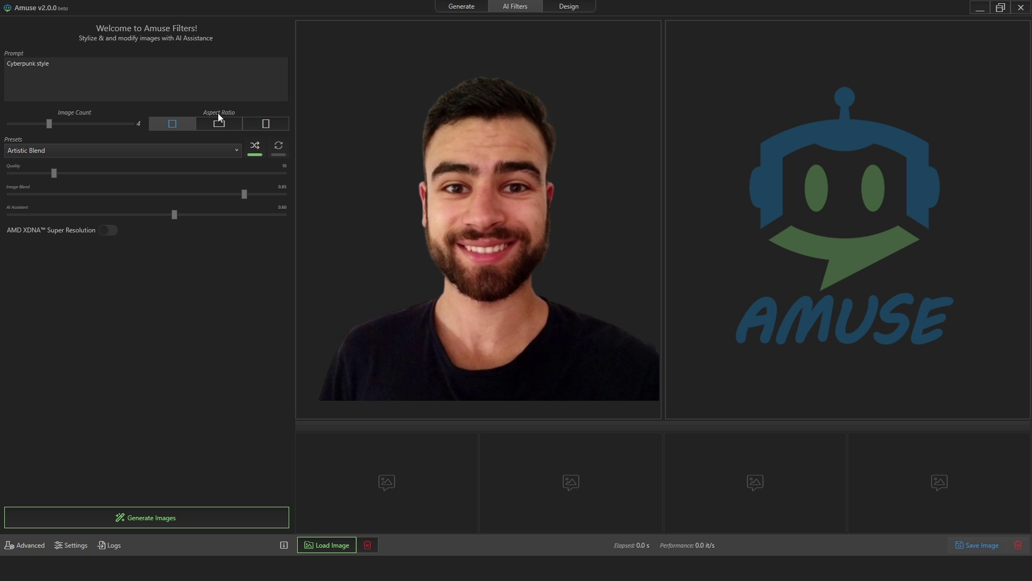
pyautogui.click(92, 148)
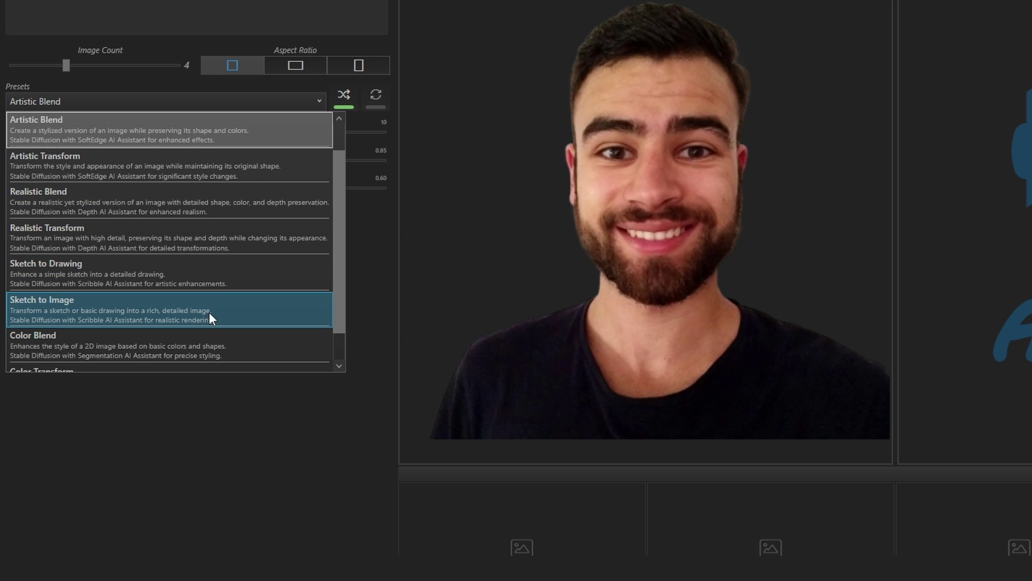
# Scroll through the filter presets and close the list with Artistic Blend kept
pyautogui.scroll(-1, 210, 315)
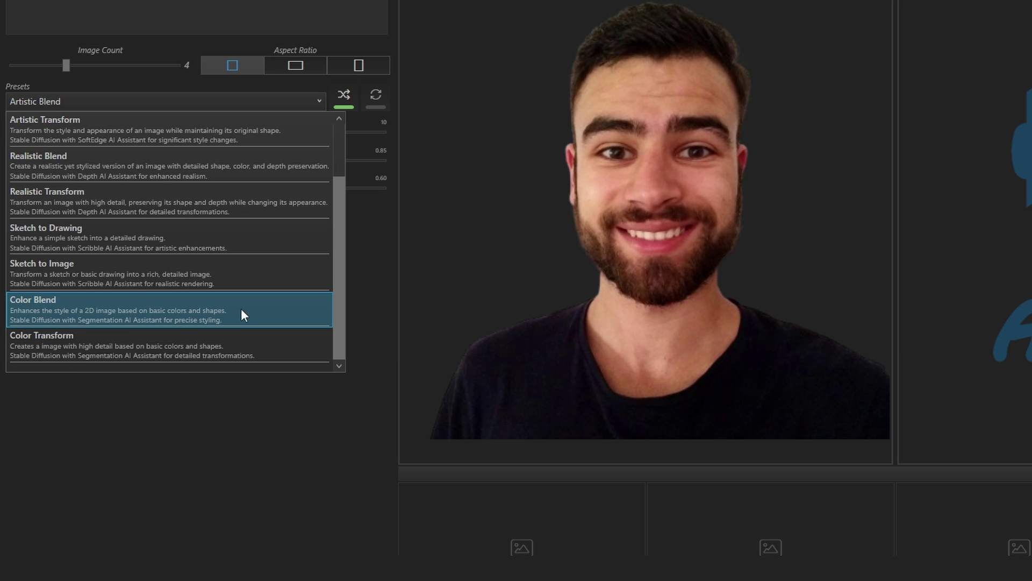
pyautogui.scroll(2, 162, 124)
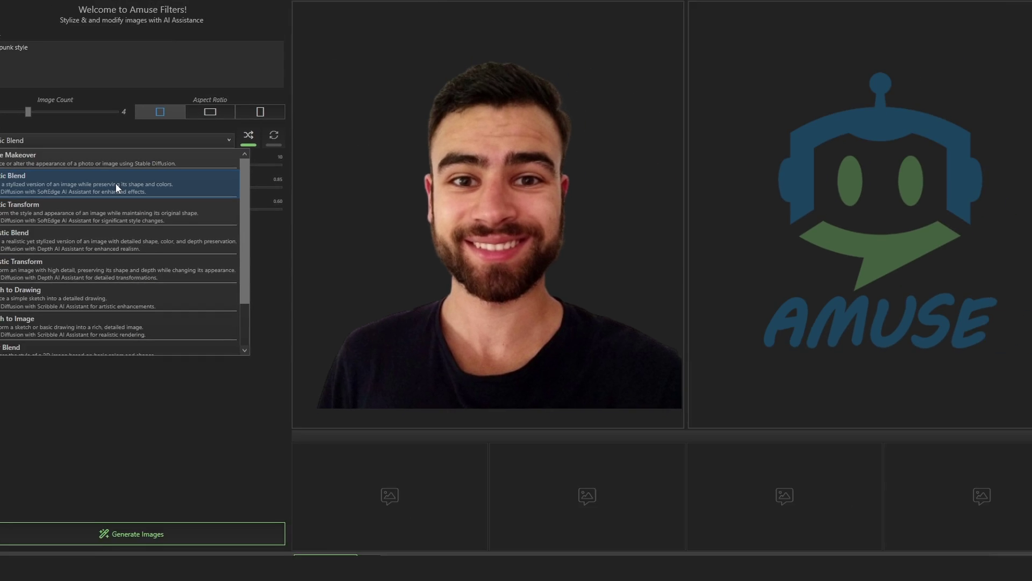
pyautogui.click(159, 161)
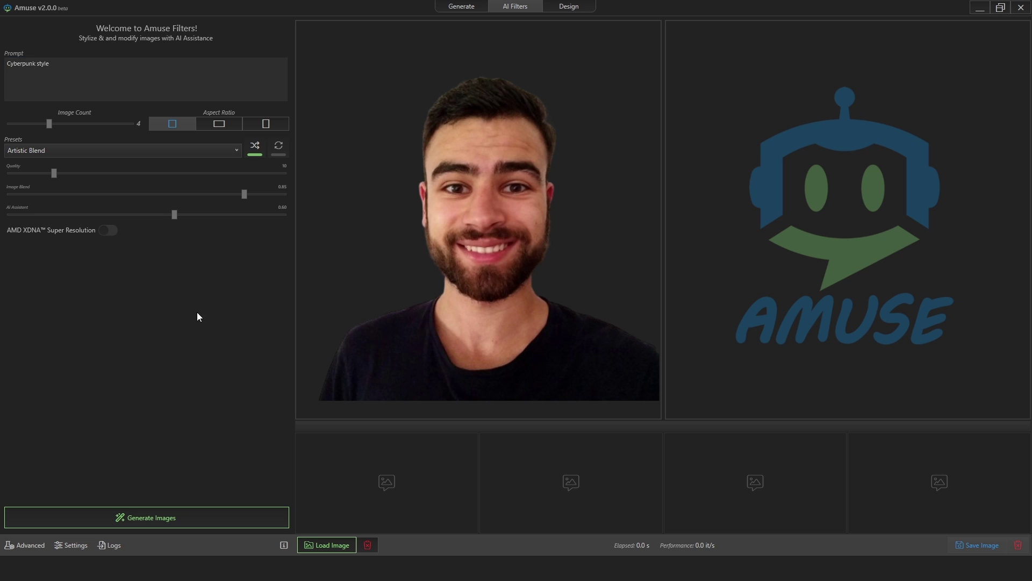
# Generate four Cyberpunk portrait variants, then lower Image Blend and regenerate them
pyautogui.click(158, 516)
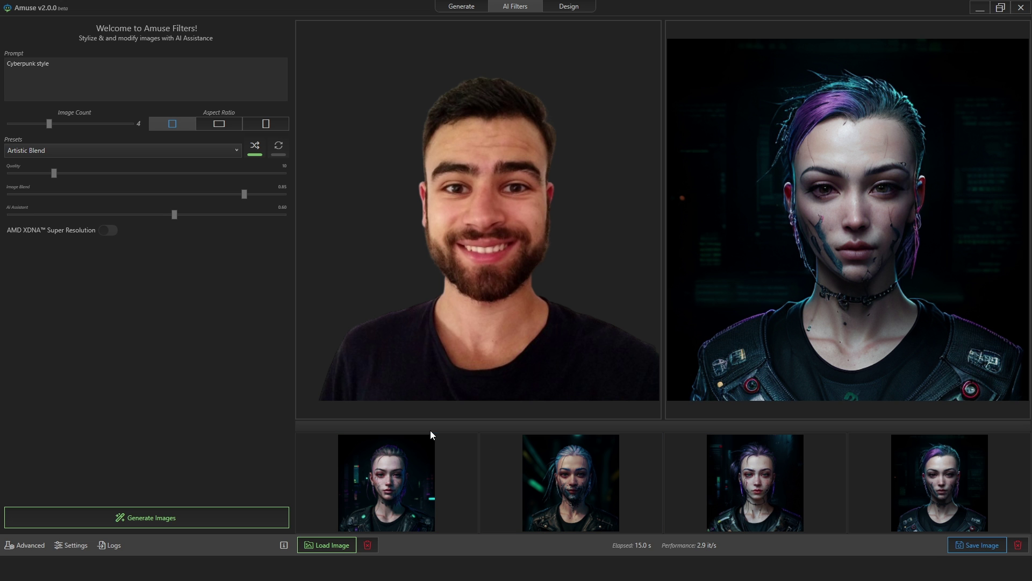
pyautogui.click(392, 484)
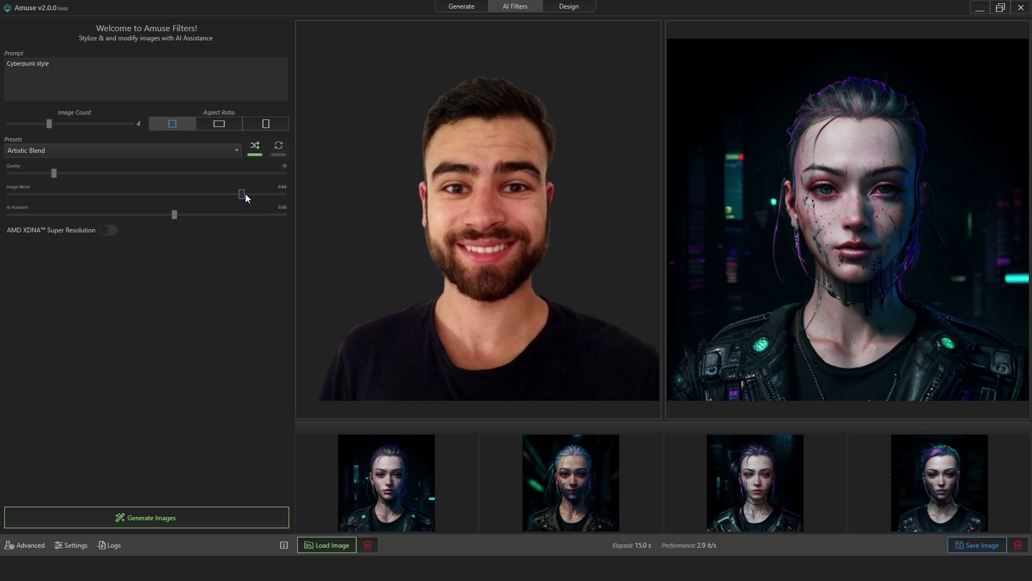
pyautogui.moveTo(246, 194); pyautogui.dragTo(206, 198)
pyautogui.click(230, 518)
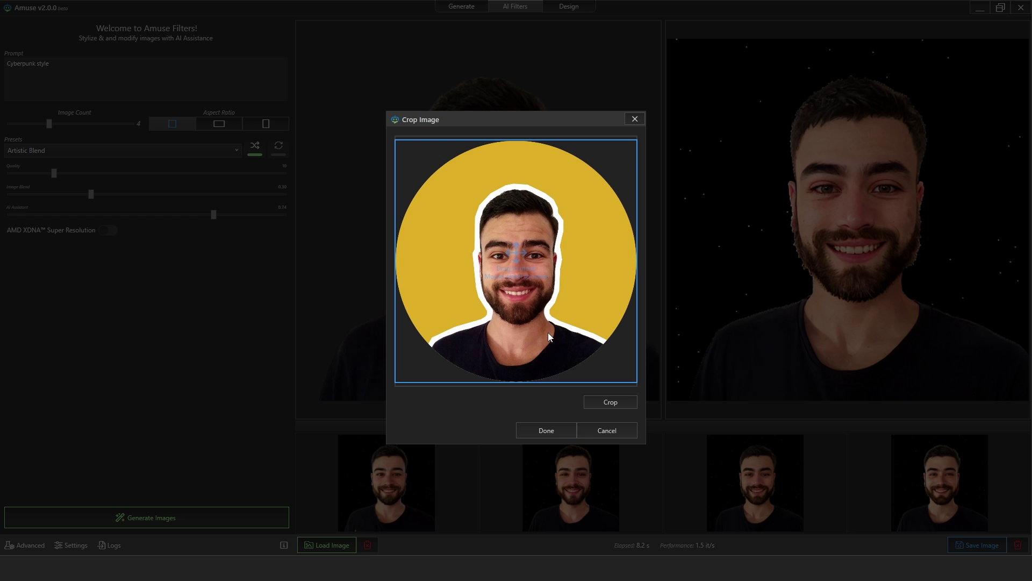
# Load the cropped yellow-circle portrait, preview its third and second results, then clear all outputs
pyautogui.moveTo(549, 333); pyautogui.dragTo(549, 335)
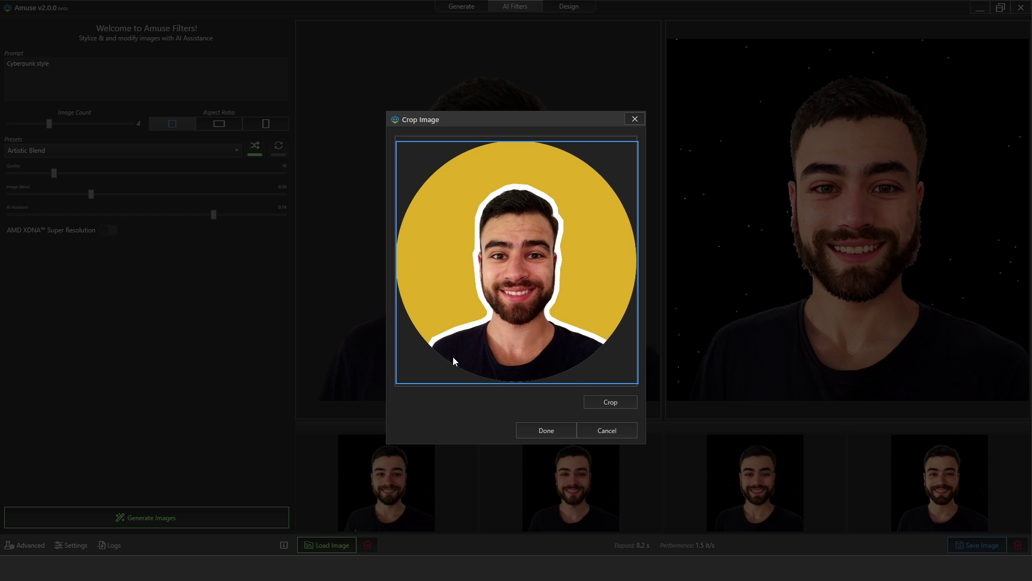
pyautogui.click(549, 434)
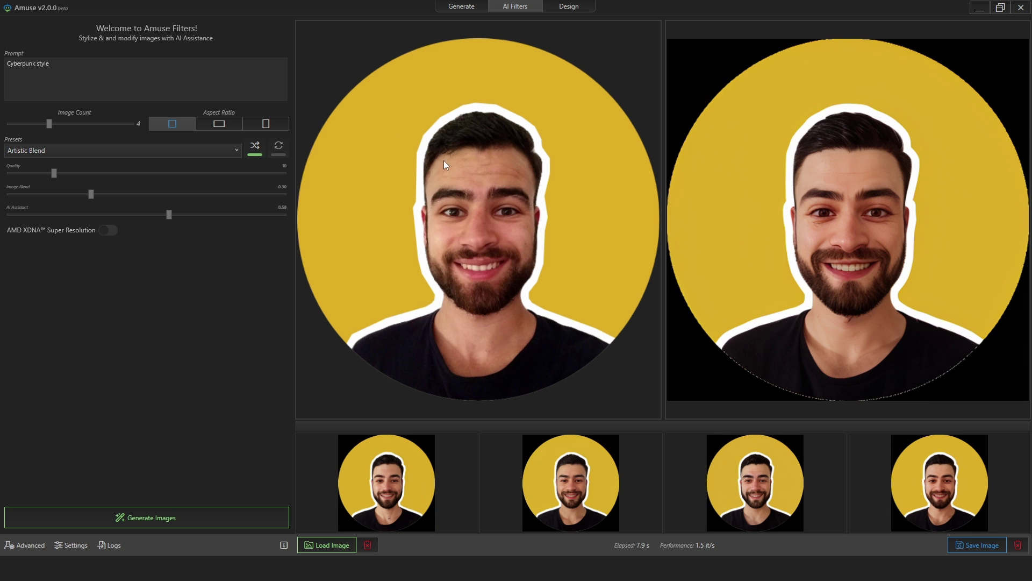
pyautogui.click(762, 470)
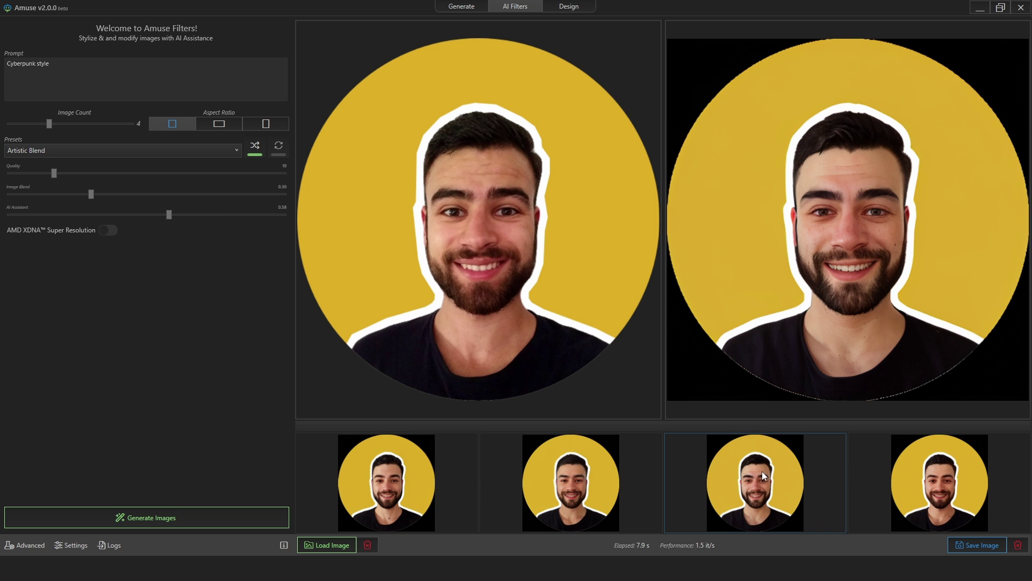
pyautogui.click(651, 473)
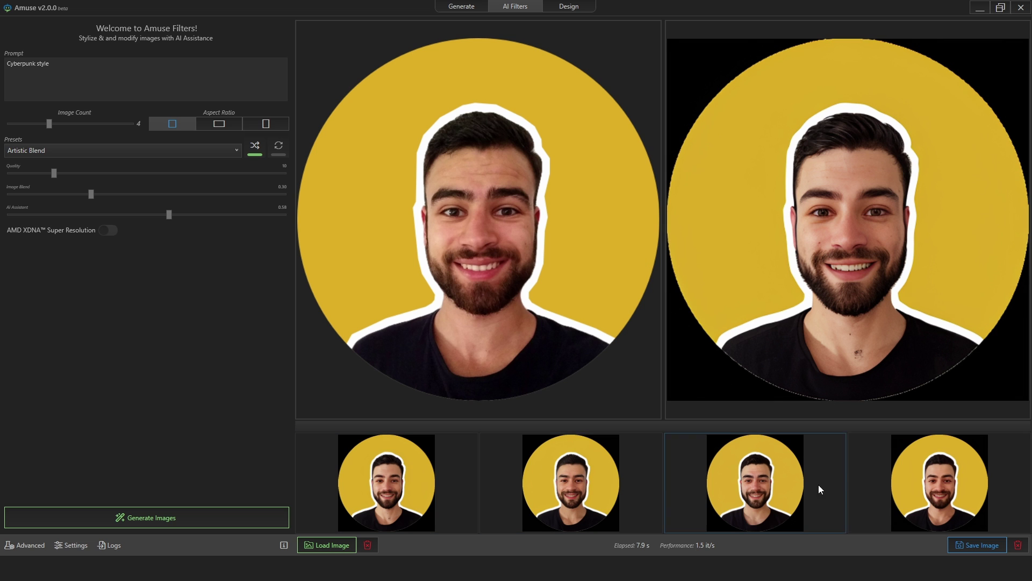
pyautogui.click(1016, 546)
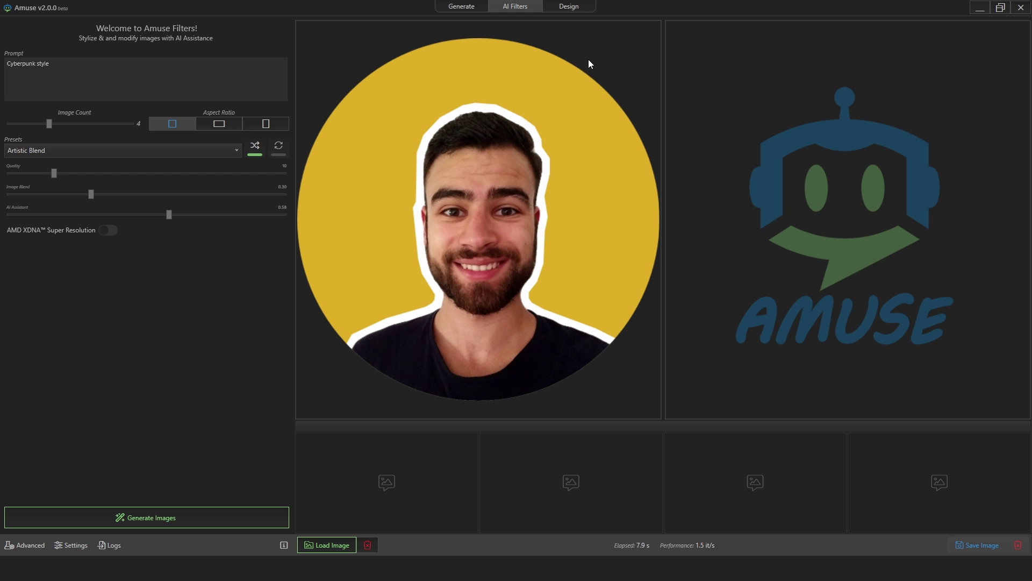
# Switch to the Design page with the canyon-river Sketch to Image preset and blank canvas
pyautogui.click(568, 6)
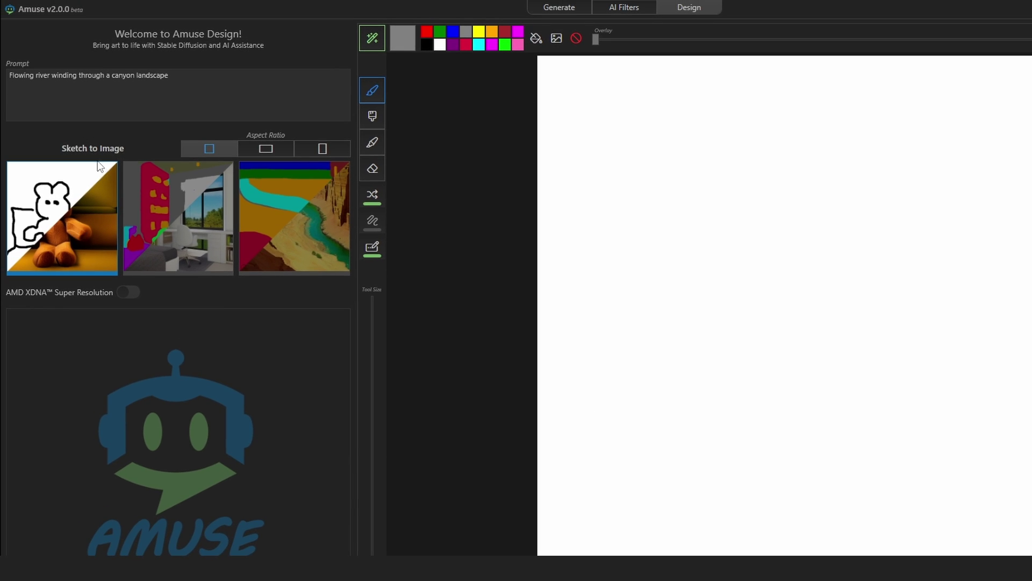
pyautogui.moveTo(75, 215)
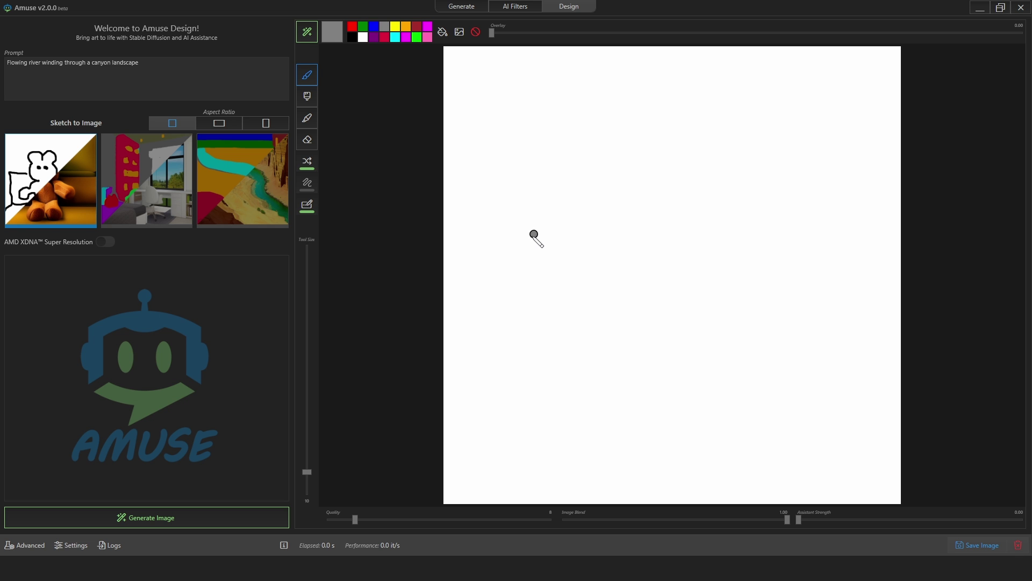
# Generate a canyon image from the river sketch and vary the Overlay slider to compare both
pyautogui.click(13, 63)
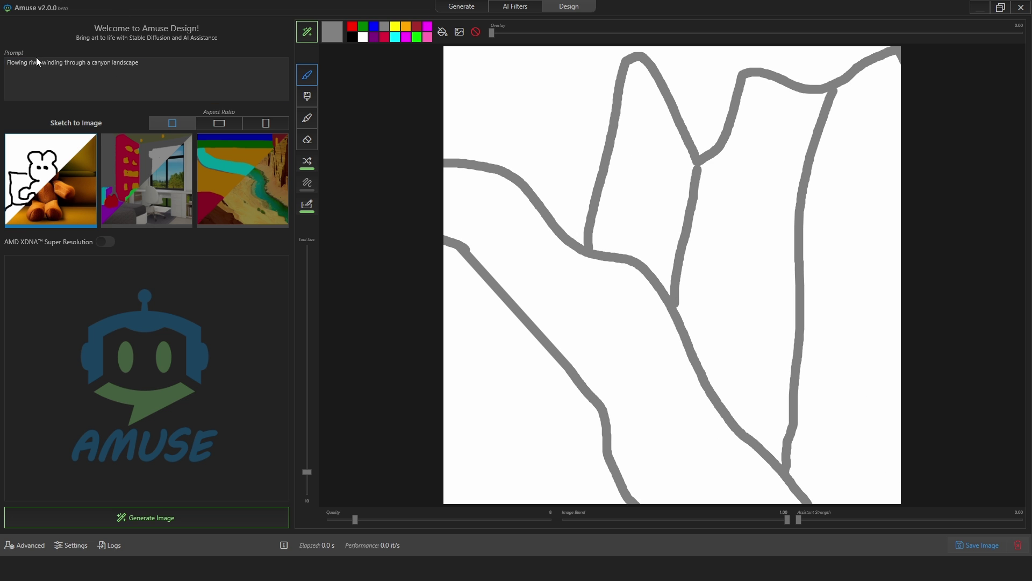
pyautogui.click(249, 527)
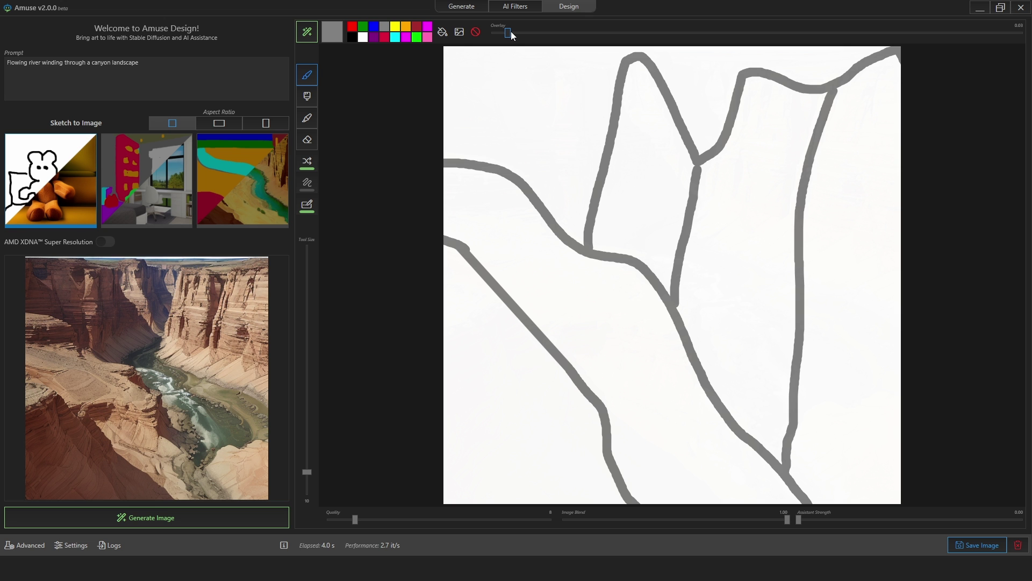
pyautogui.moveTo(511, 33)
pyautogui.mouseDown()
pyautogui.moveTo(982, 36)
pyautogui.moveTo(800, 34)
pyautogui.mouseUp()
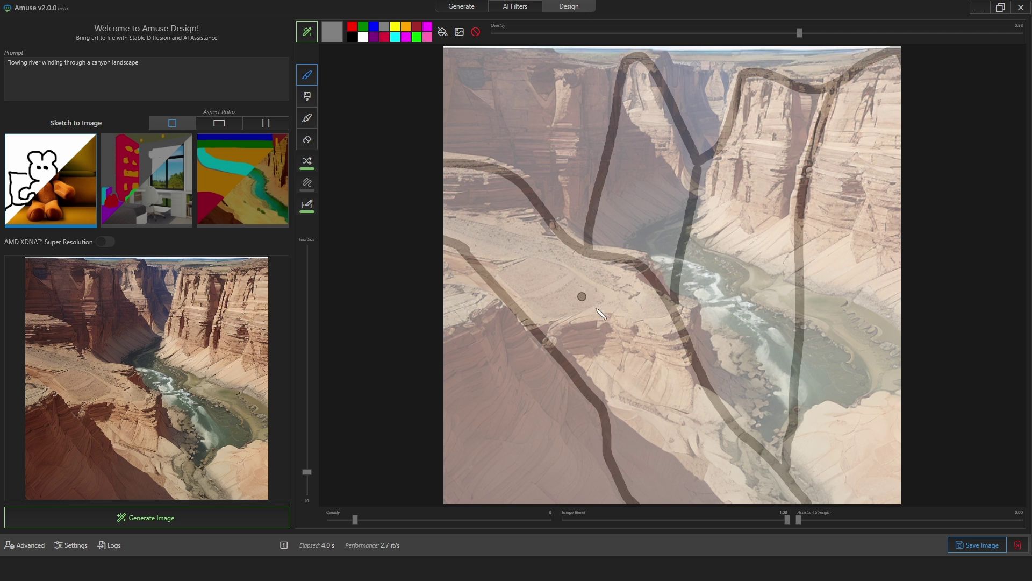
pyautogui.moveTo(801, 32); pyautogui.dragTo(884, 33)
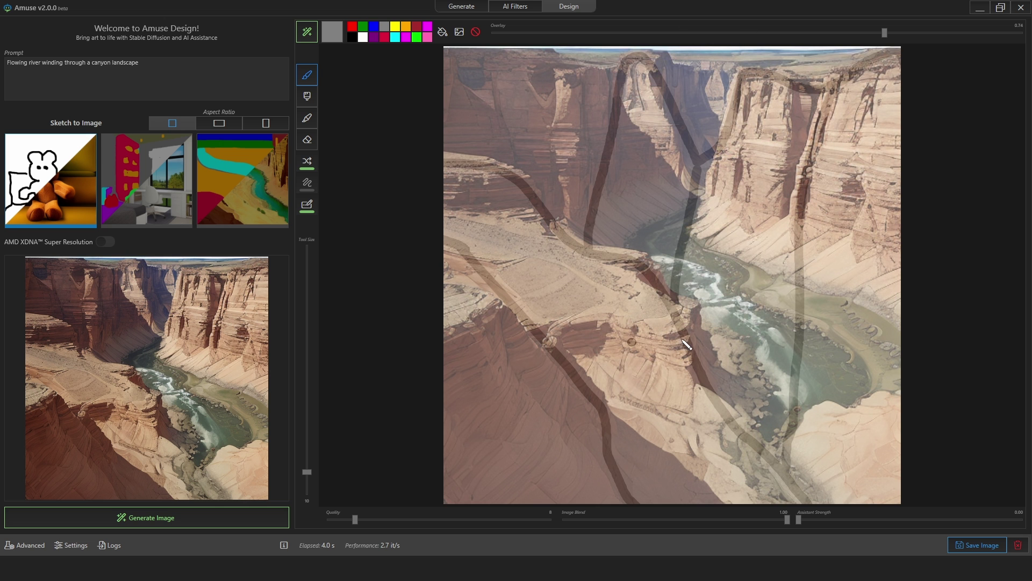
pyautogui.moveTo(874, 35); pyautogui.dragTo(491, 32)
pyautogui.click(669, 33)
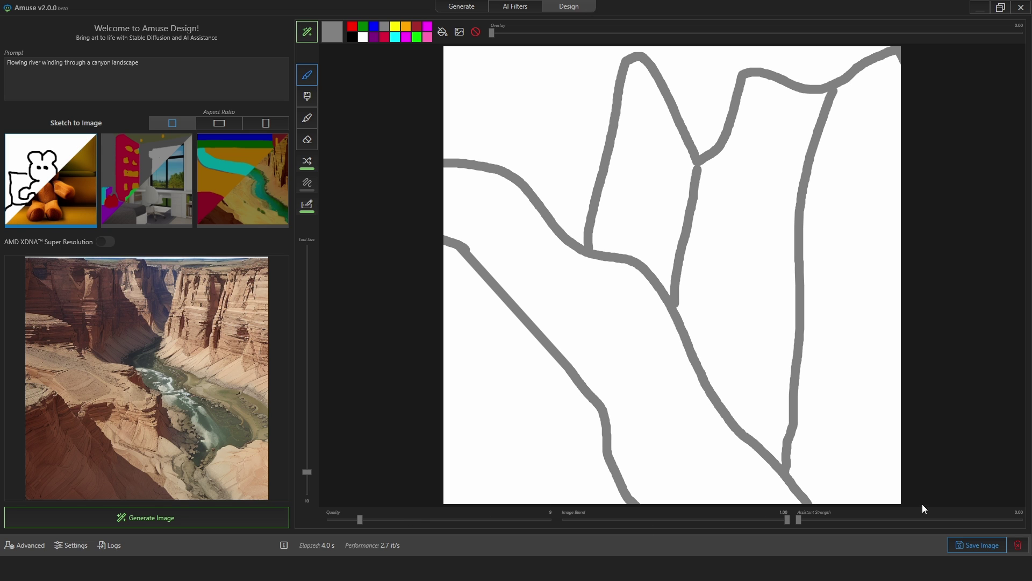
# Generate with Image Blend lowered to 0.31, then restore the blend to 1.00
pyautogui.moveTo(787, 519); pyautogui.dragTo(633, 519)
pyautogui.click(254, 520)
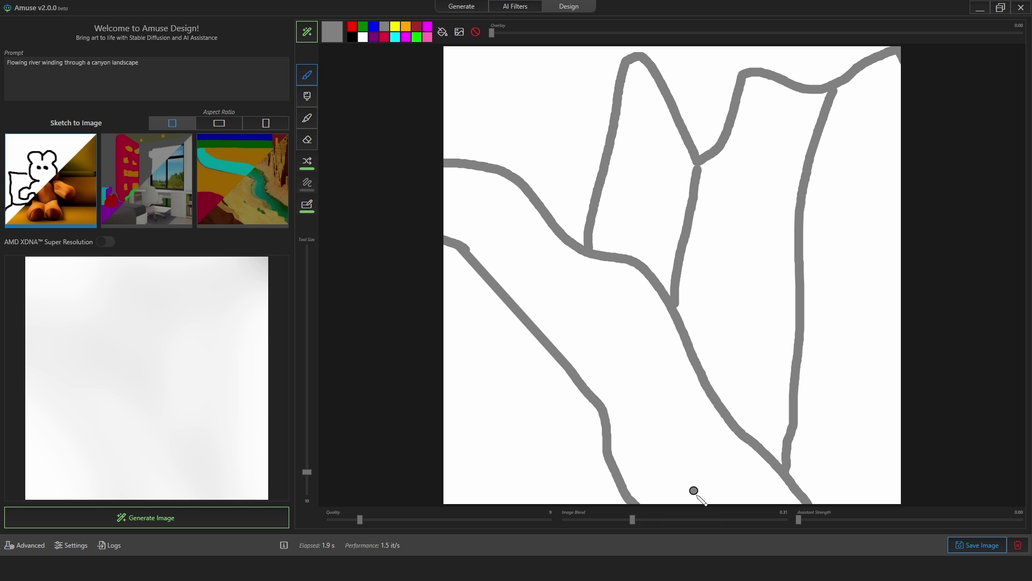
pyautogui.moveTo(632, 520); pyautogui.dragTo(851, 526)
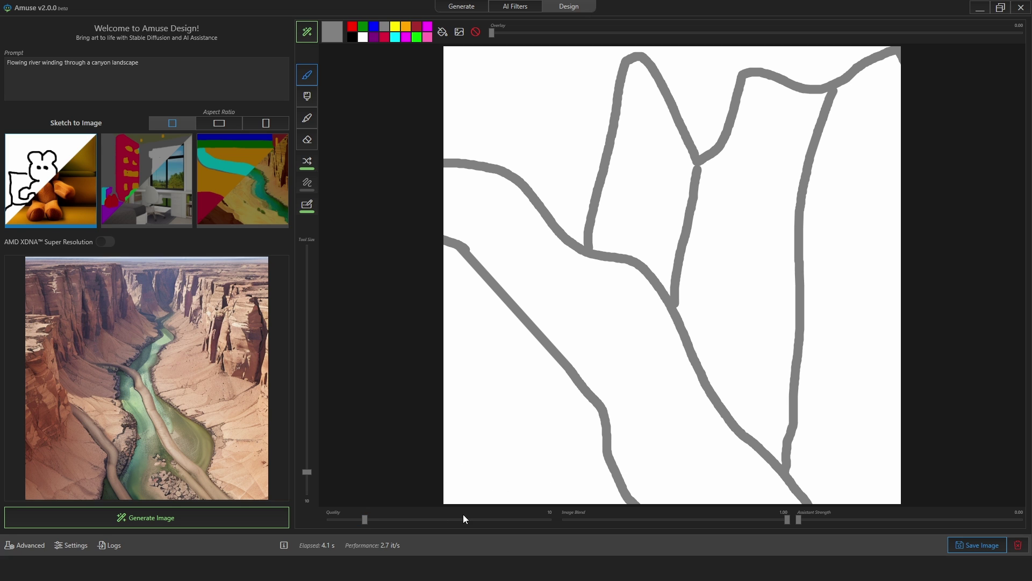
# Regenerate the canyon with Quality 28 and Assistant Strength 0.70, then enter Advanced mode
pyautogui.moveTo(463, 519); pyautogui.dragTo(449, 520)
pyautogui.click(956, 520)
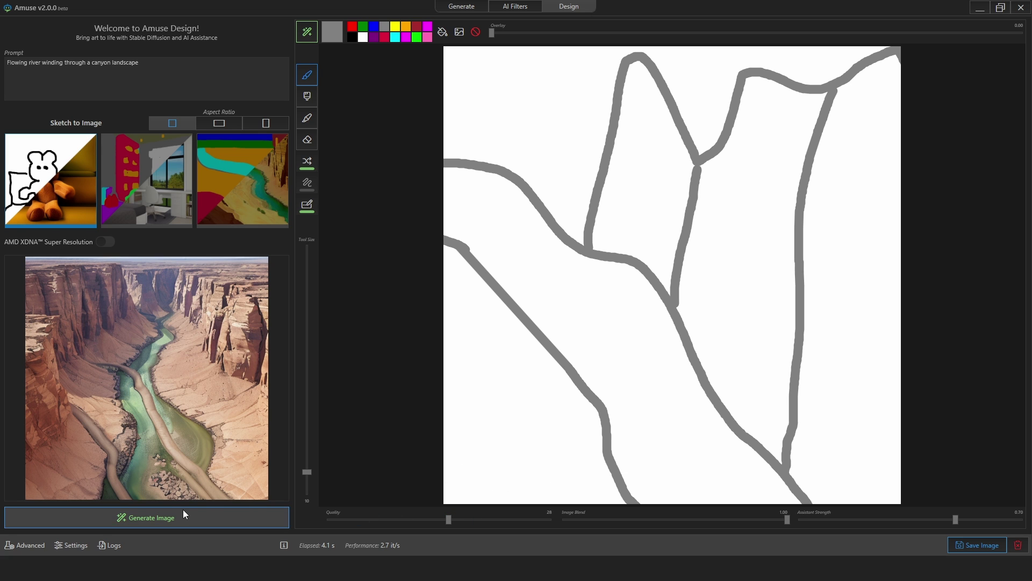
pyautogui.click(185, 518)
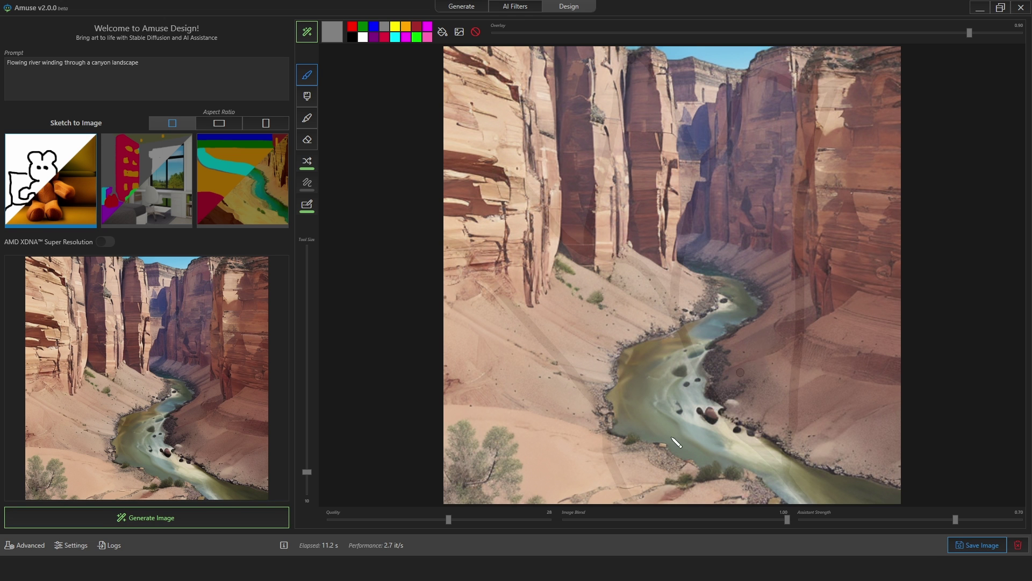
pyautogui.click(23, 546)
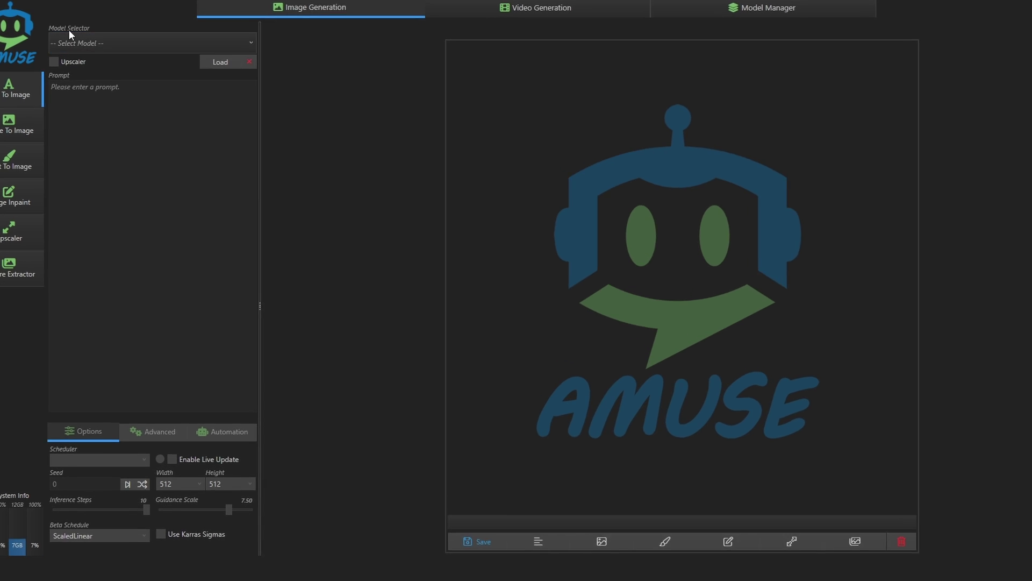
# Pick SDXL Turbo from the Text To Image model selector and let it load
pyautogui.click(142, 44)
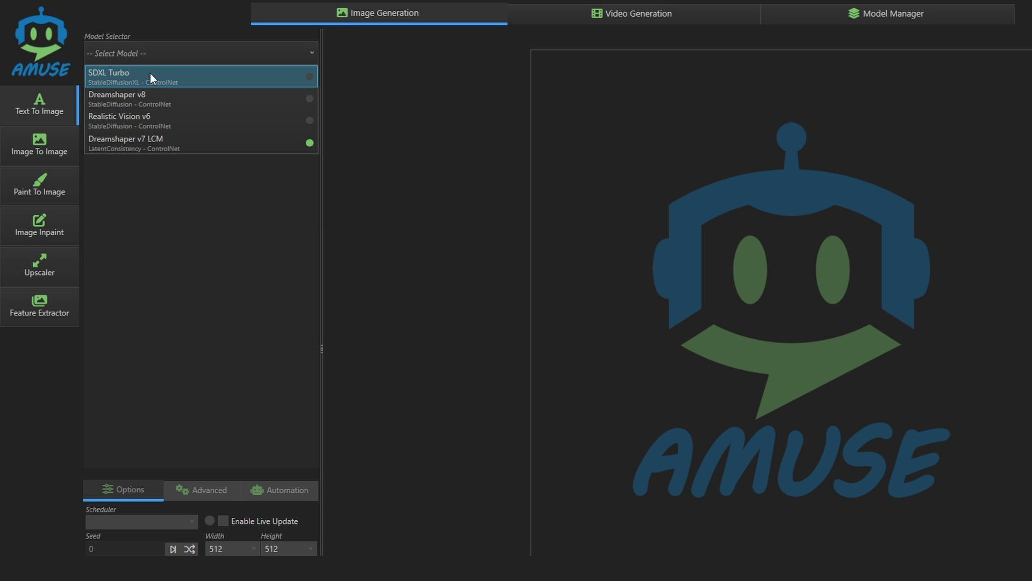
pyautogui.click(238, 75)
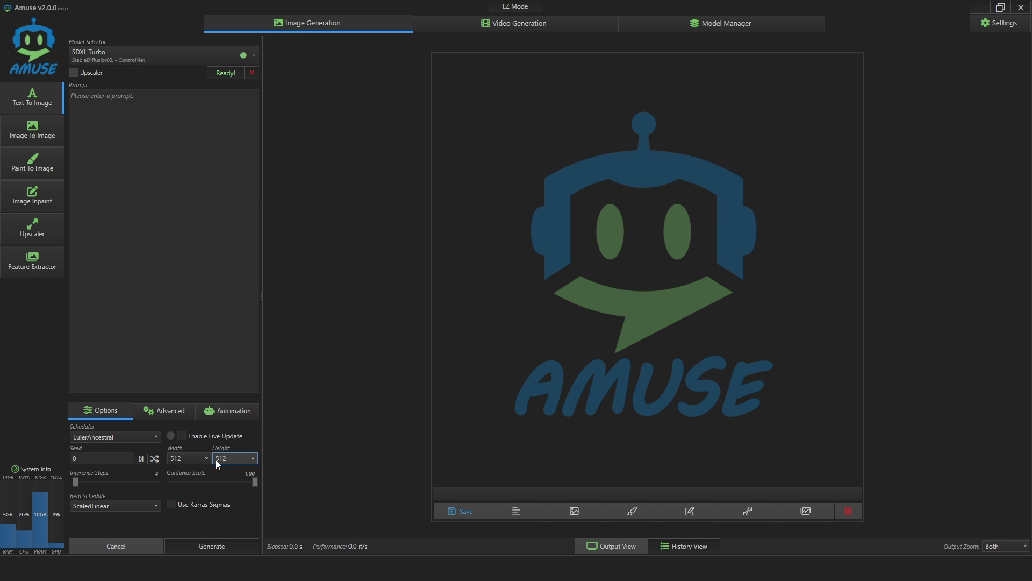
# Review width choices keeping 512, the Advanced and Automation settings, then enter Paint To Image
pyautogui.click(193, 459)
pyautogui.click(193, 459)
pyautogui.click(166, 411)
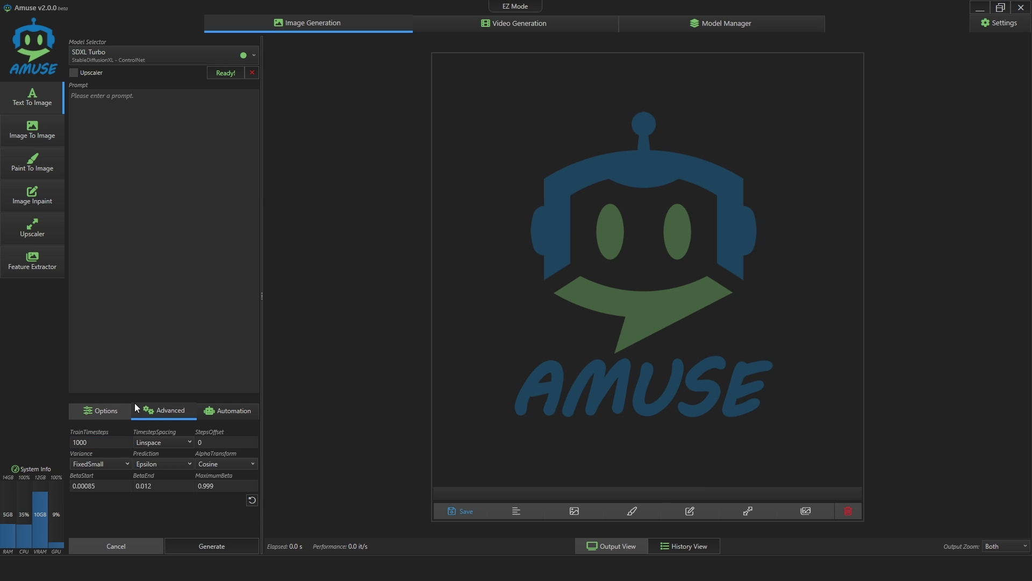
pyautogui.click(226, 410)
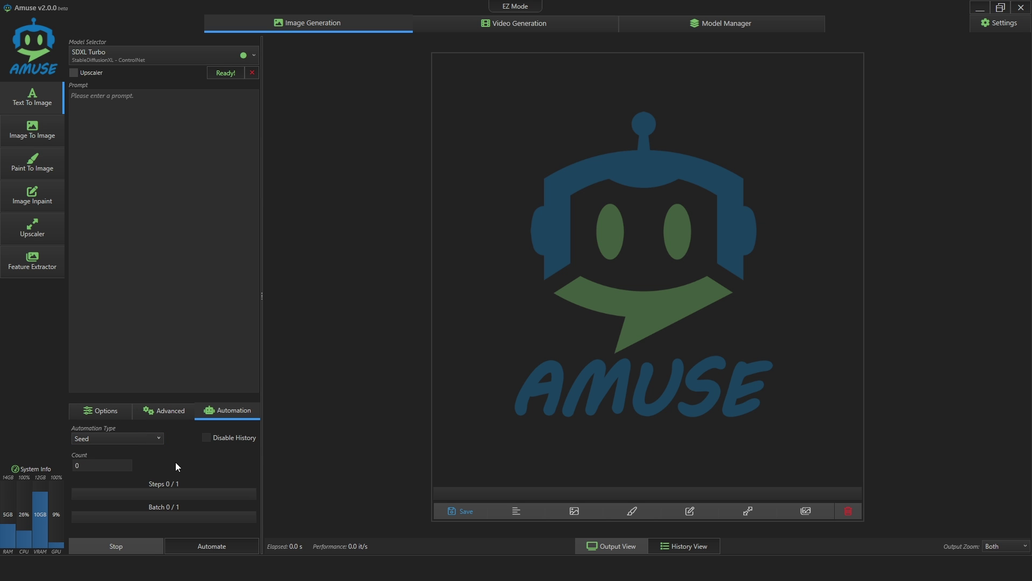
pyautogui.click(37, 162)
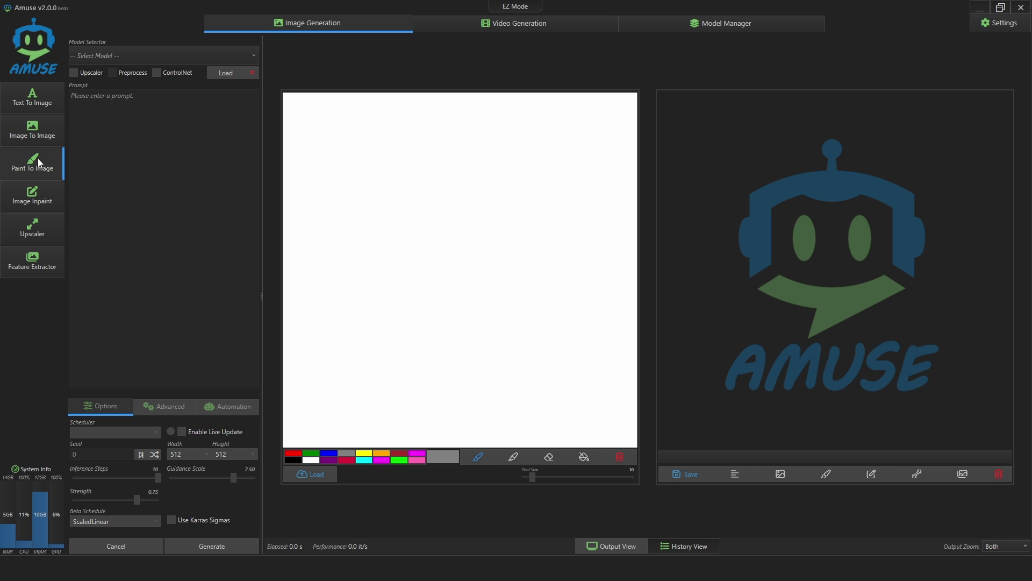
# Cycle through Image To Image and Image Inpaint modes, ending in the image Upscaler
pyautogui.click(54, 135)
pyautogui.click(32, 196)
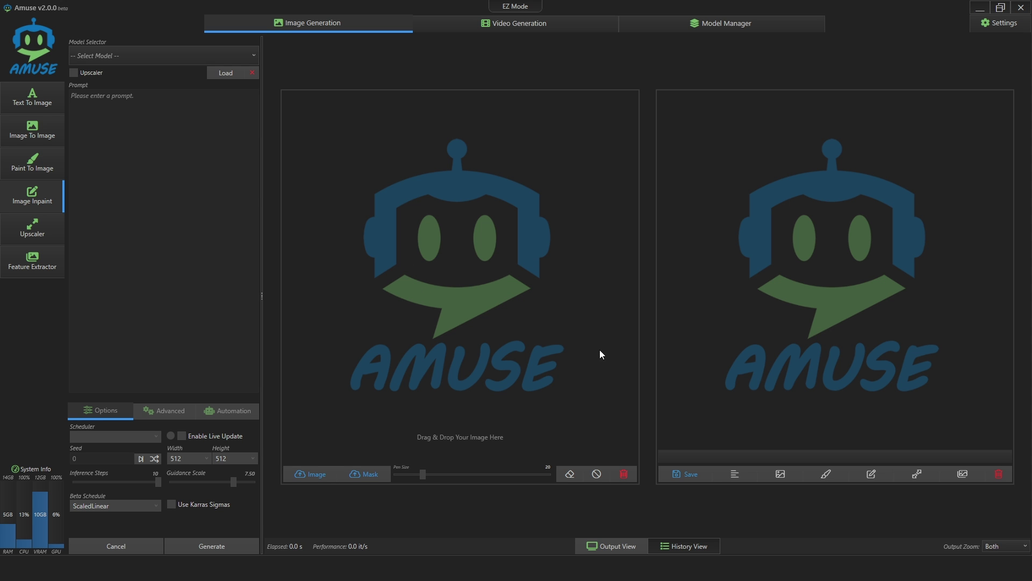
pyautogui.click(59, 237)
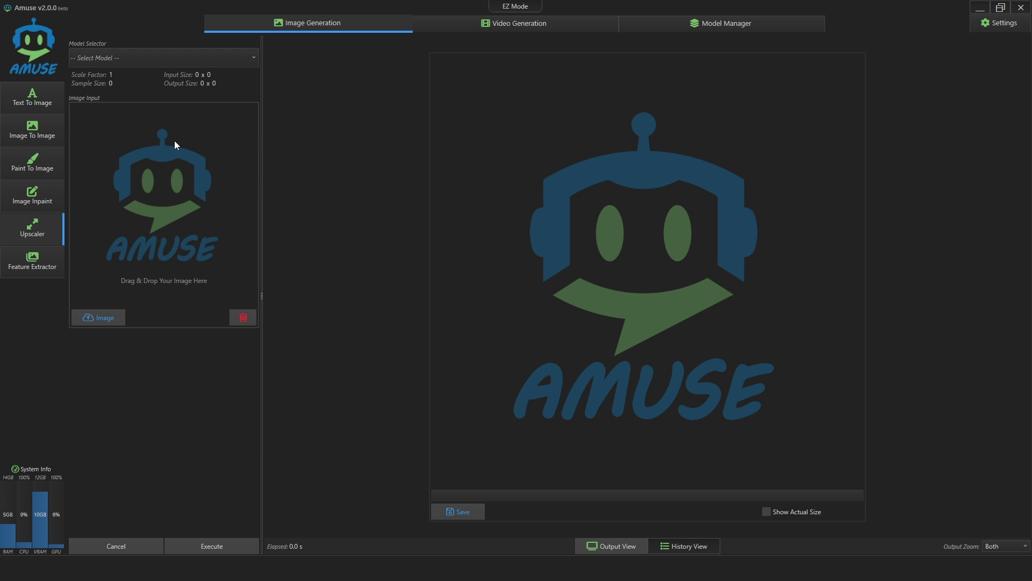
# Check the empty Upscaler model list, then move to Video Generation's Video To Video mode
pyautogui.click(137, 51)
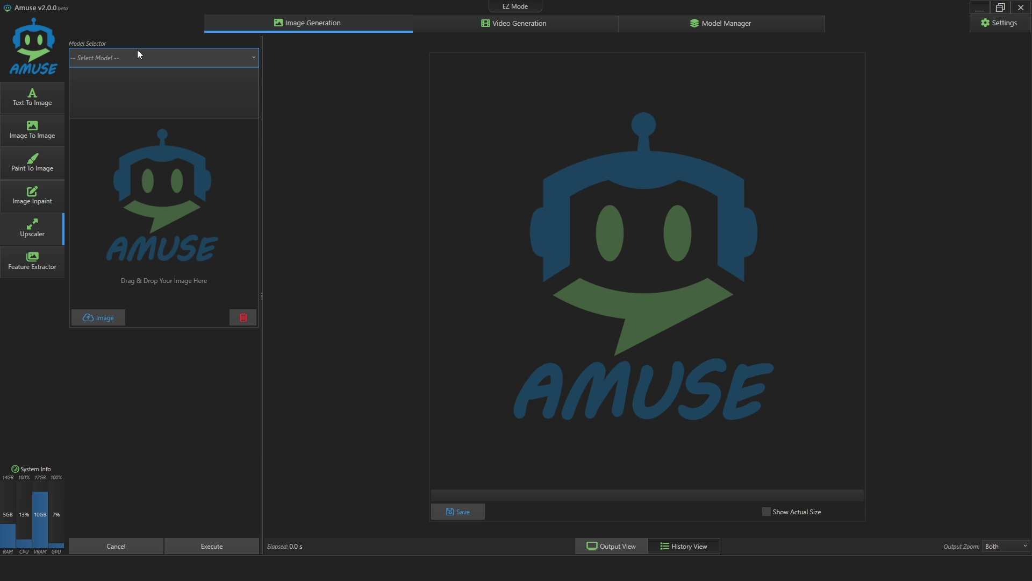
pyautogui.click(164, 57)
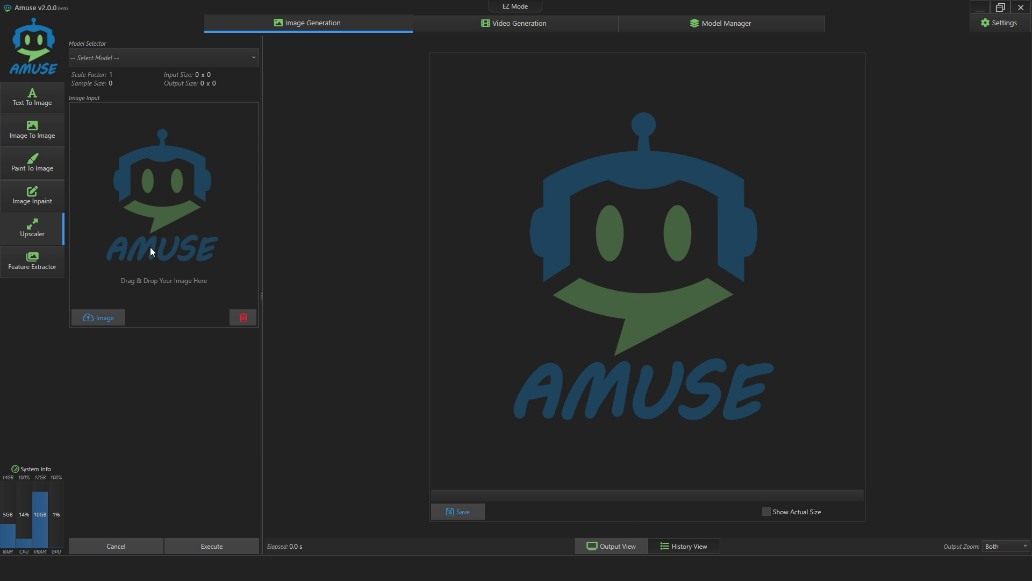
pyautogui.click(425, 24)
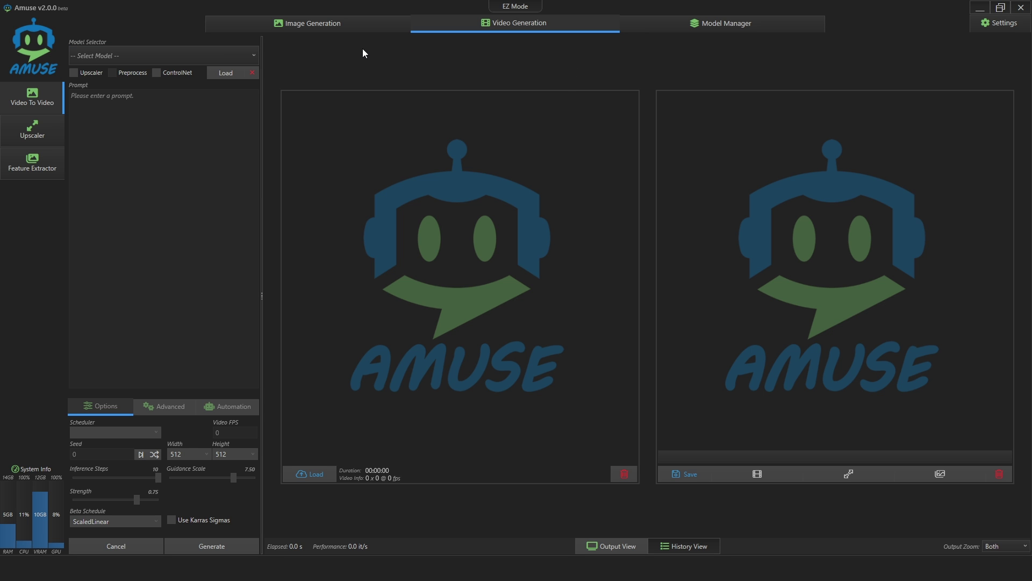
# Open the Video To Video model list and close it again without changing the model
pyautogui.click(250, 56)
pyautogui.click(249, 56)
pyautogui.click(249, 56)
pyautogui.click(249, 57)
# Preview the video Upscaler and Feature Extractor modes, then return to Video To Video
pyautogui.click(47, 128)
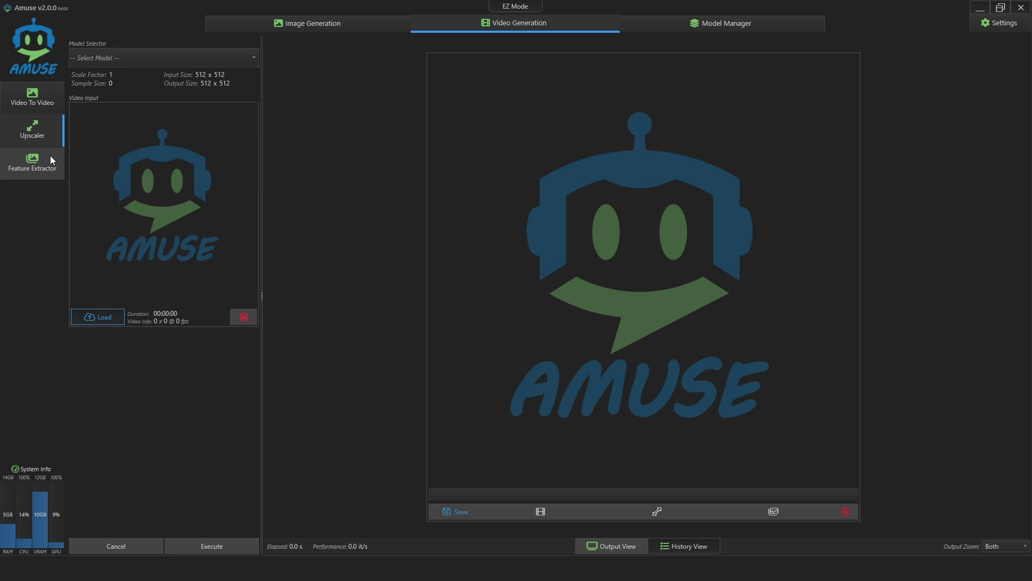
pyautogui.click(38, 161)
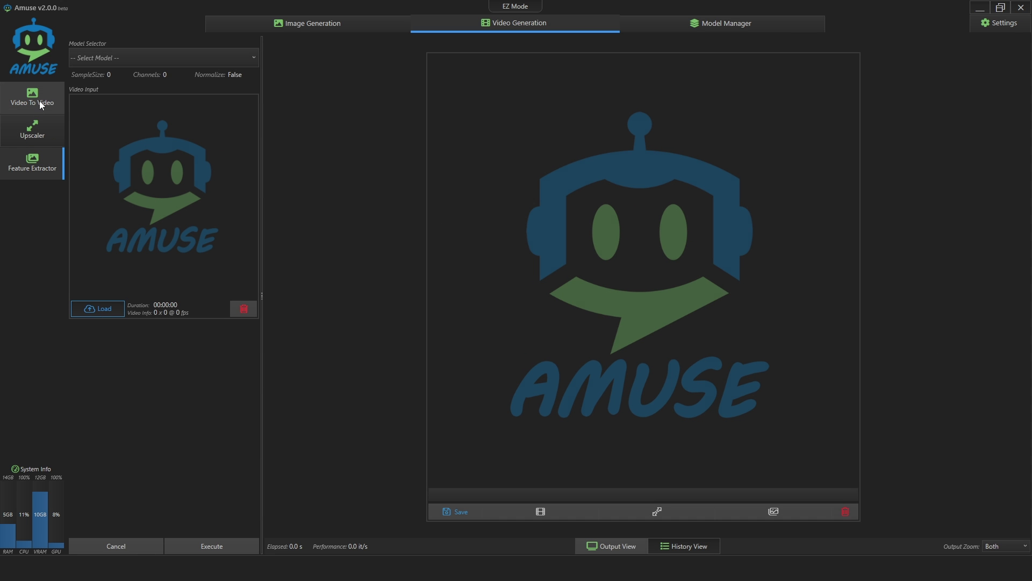
pyautogui.click(40, 101)
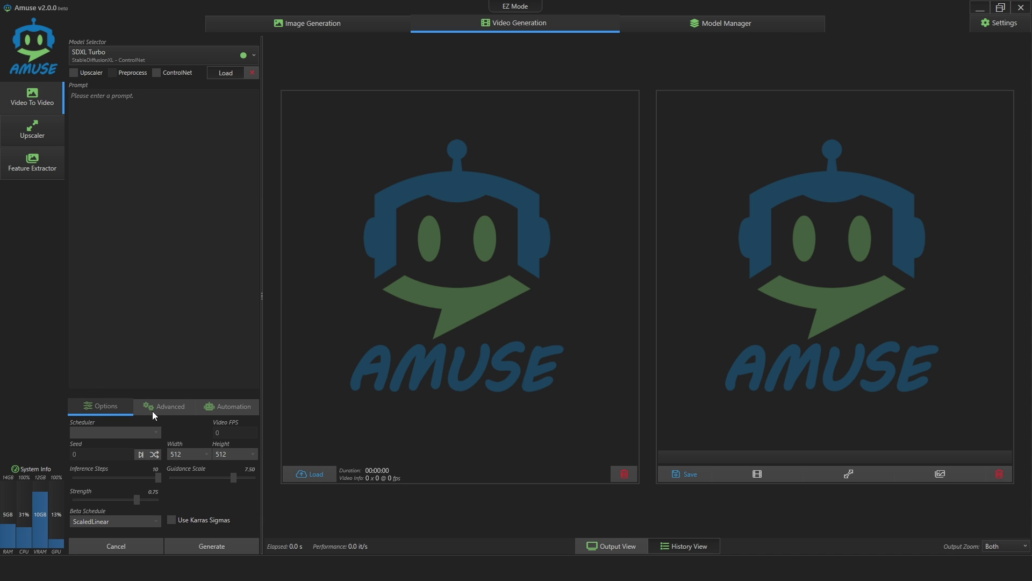